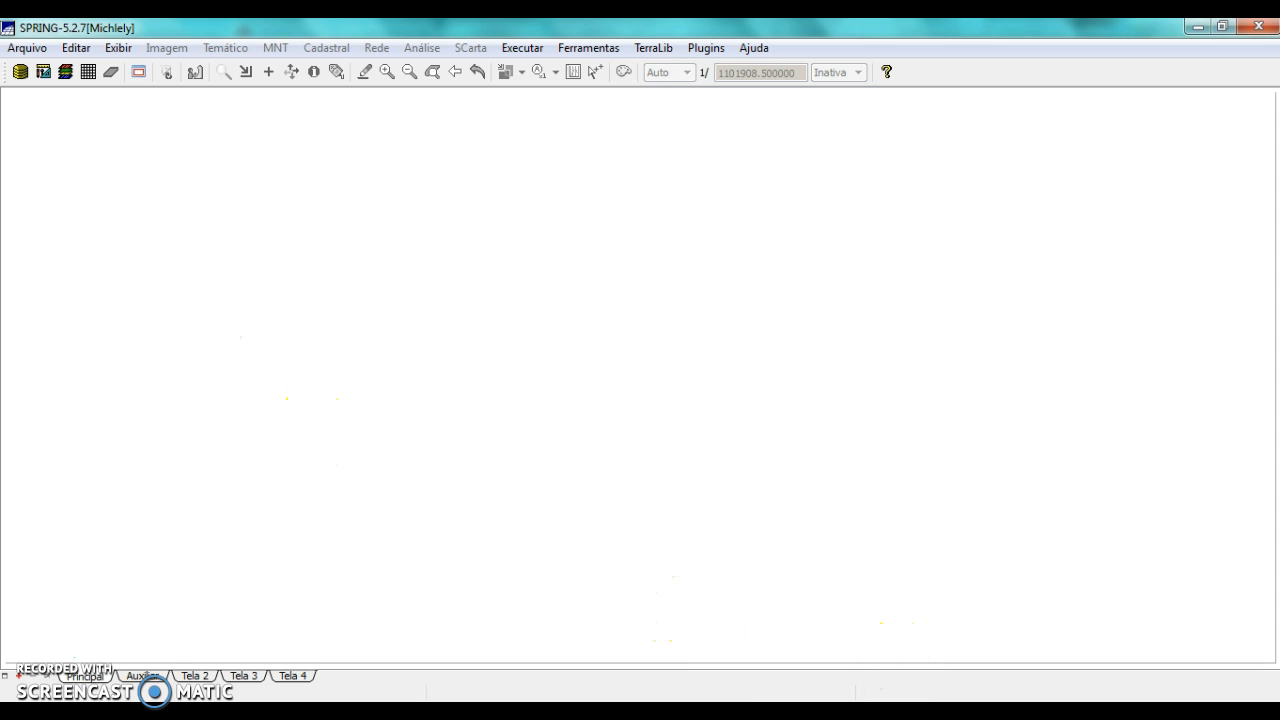
# Switch to Impima and look up "impima" in the system's program search
pyautogui.hotkey('alt', 'Tab')
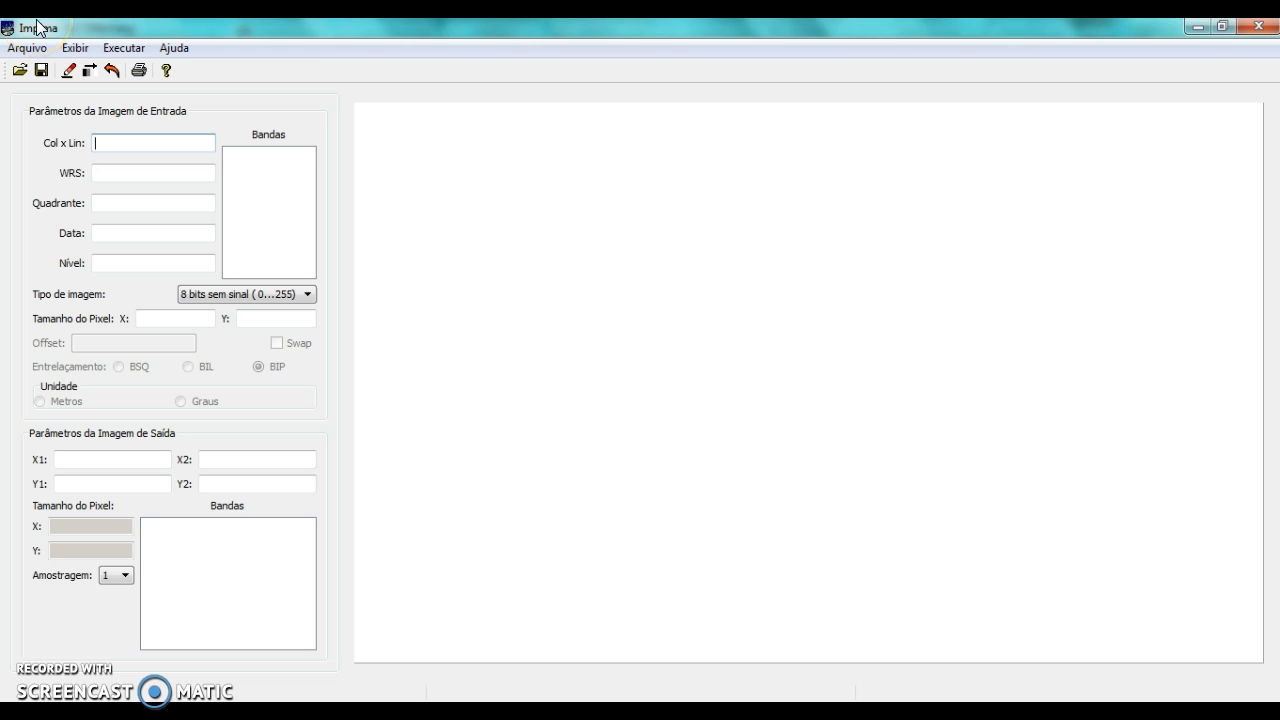
pyautogui.press('super')
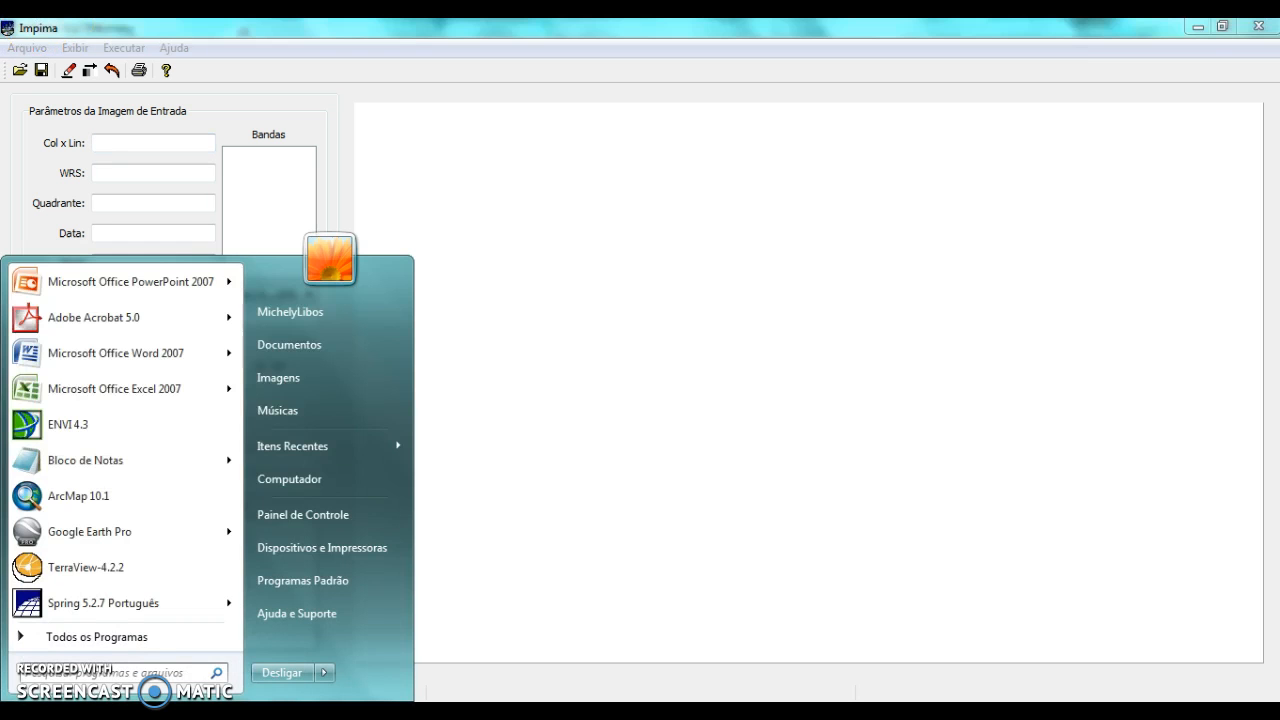
pyautogui.write('impima')
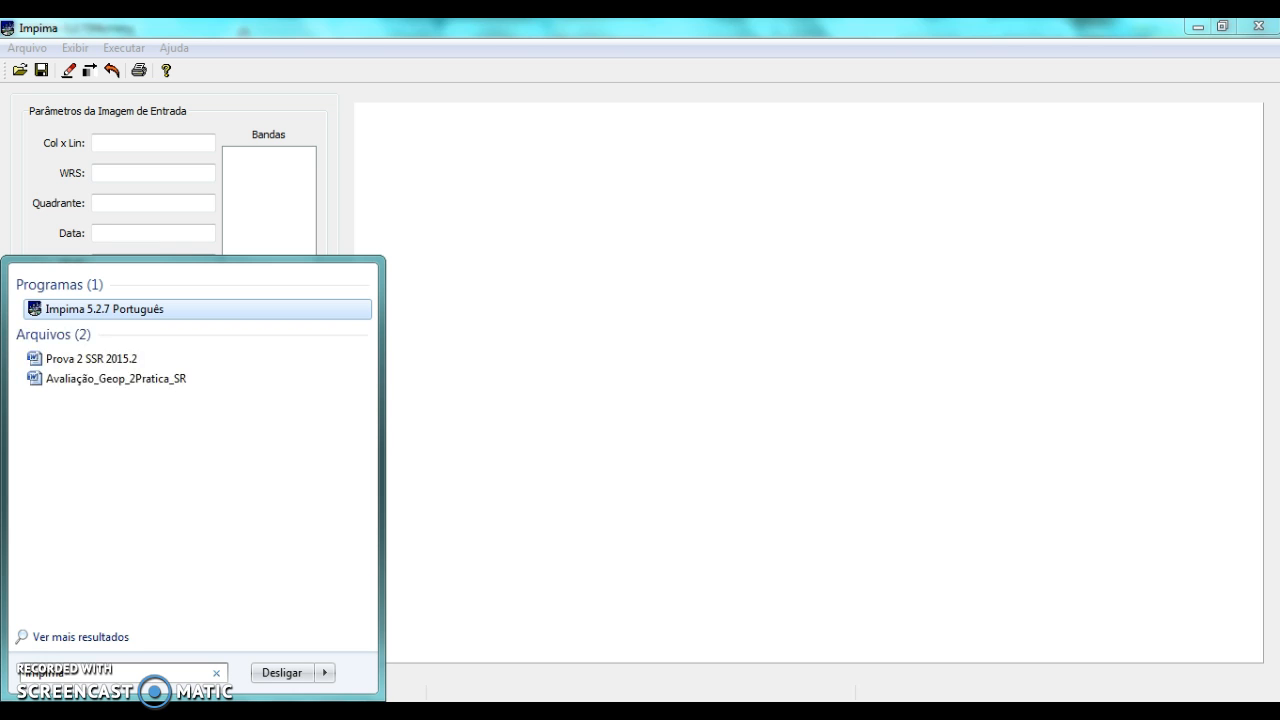
pyautogui.click(451, 280)
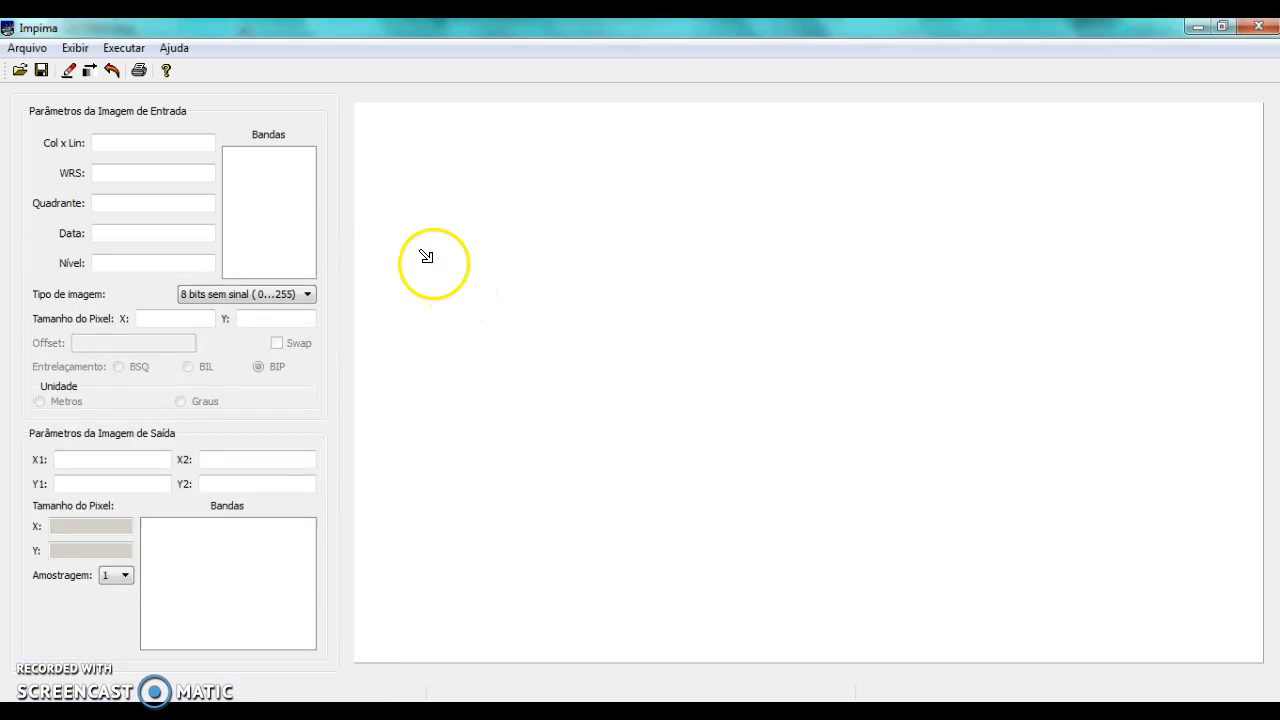
pyautogui.click(18, 73)
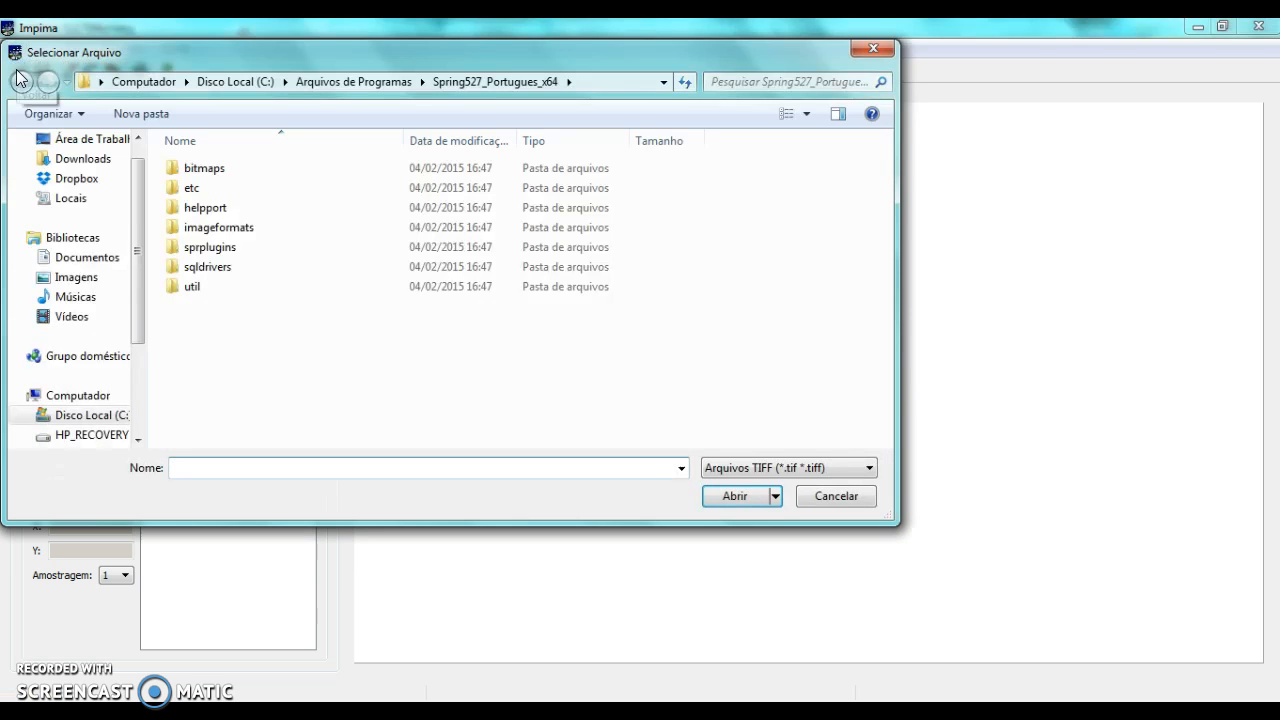
pyautogui.moveTo(142, 170); pyautogui.dragTo(145, 262)
pyautogui.click(88, 357)
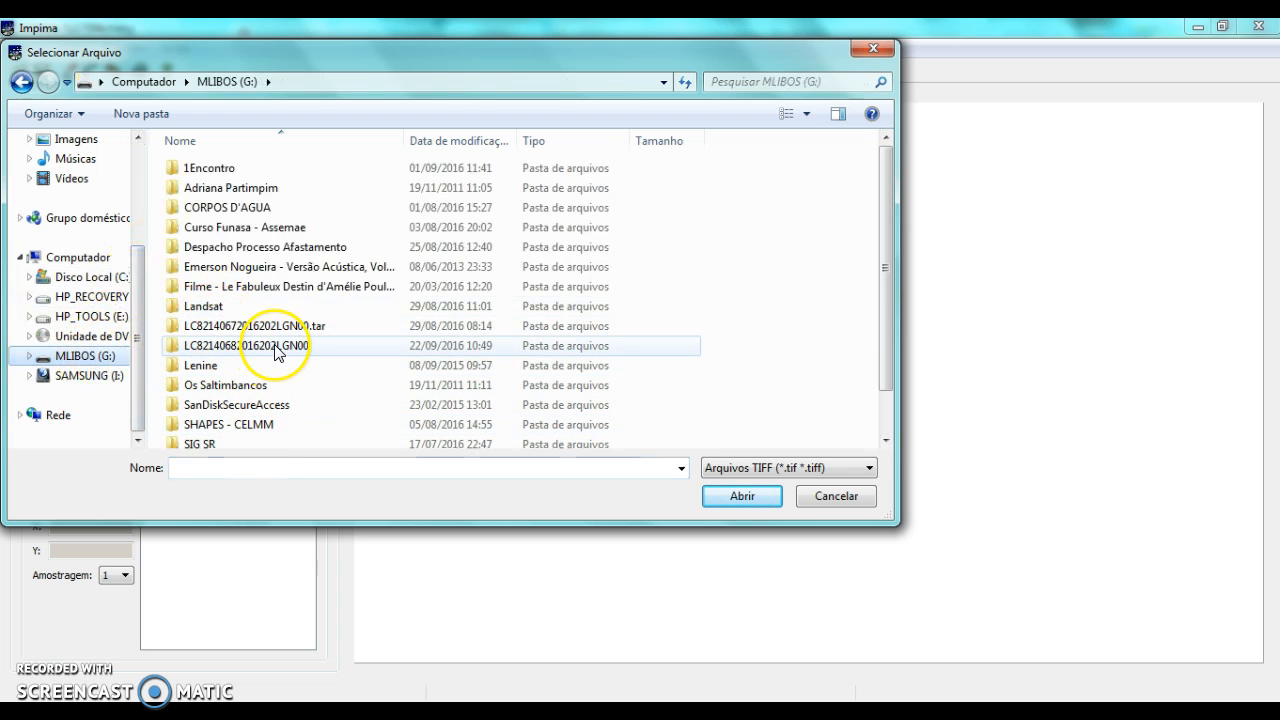
pyautogui.click(276, 352)
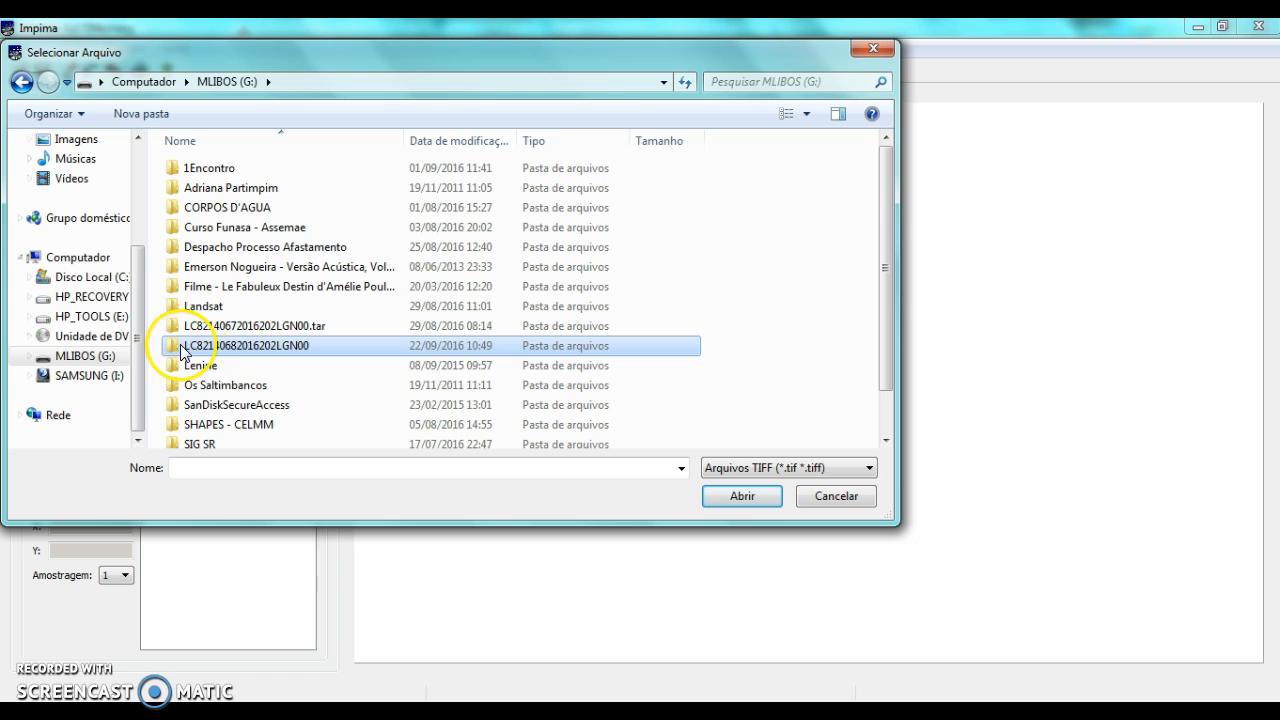
pyautogui.moveTo(218, 358)
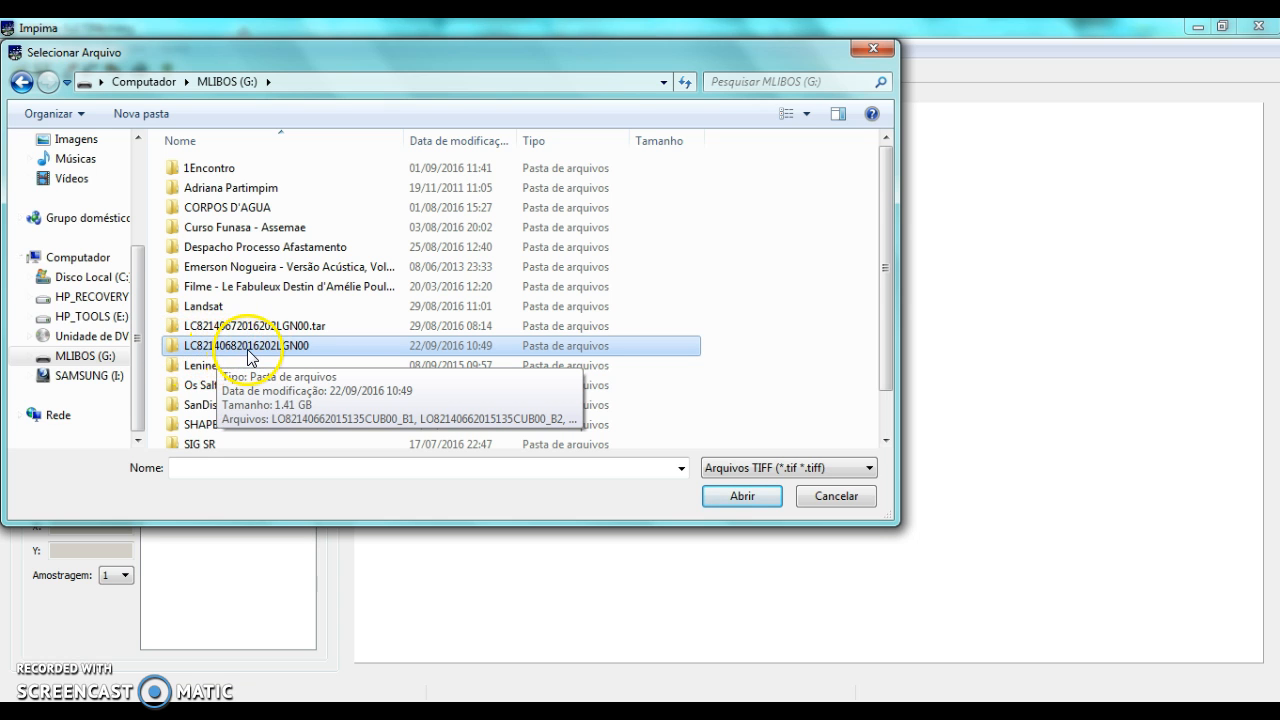
pyautogui.doubleClick(250, 350)
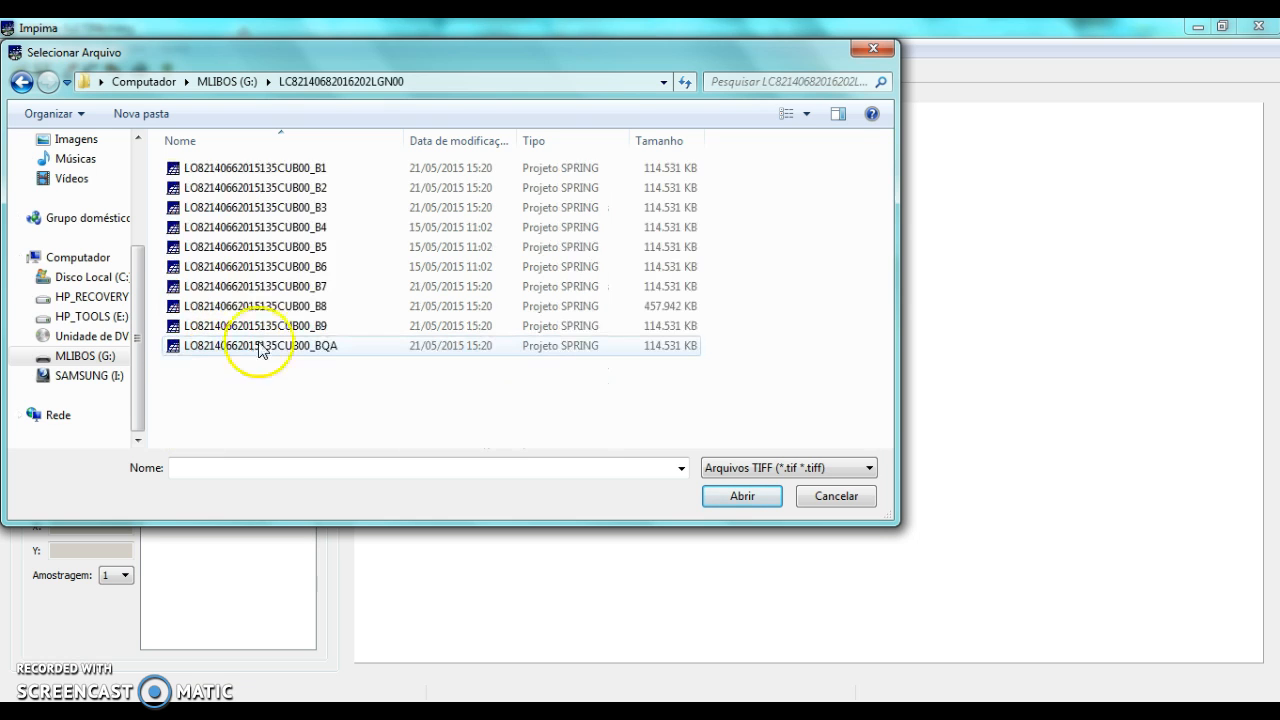
pyautogui.click(330, 252)
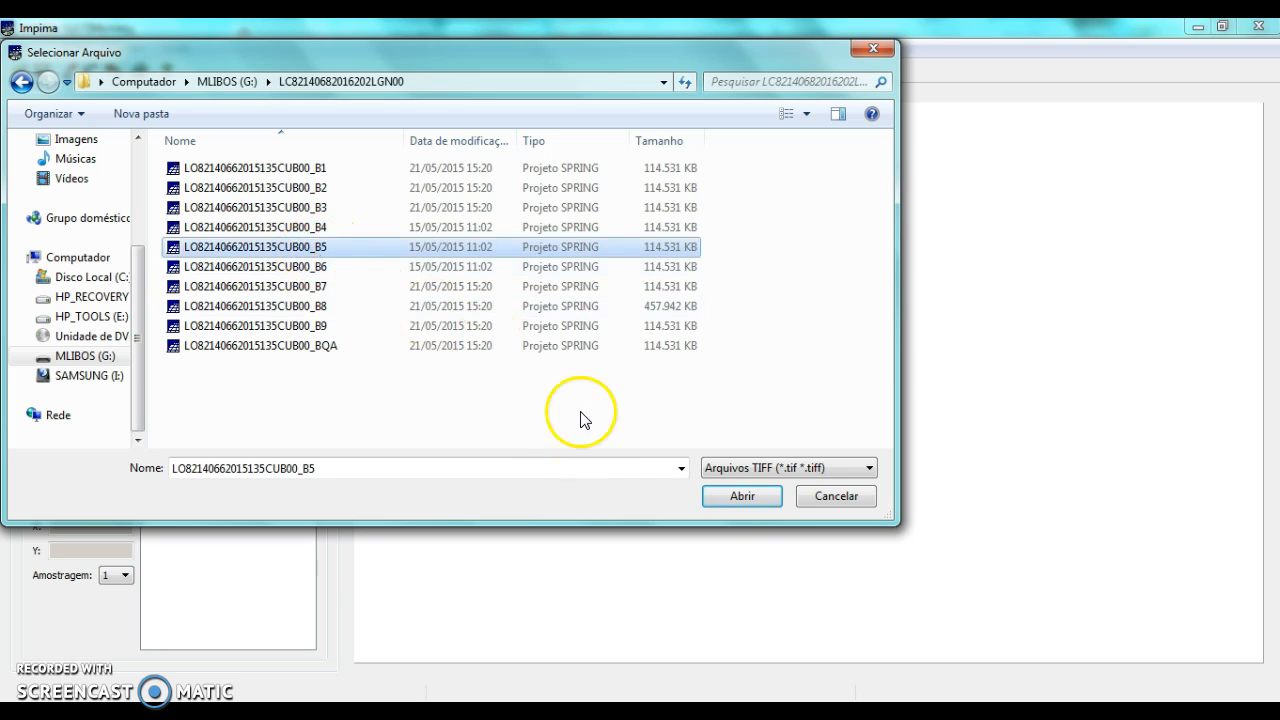
pyautogui.click(742, 497)
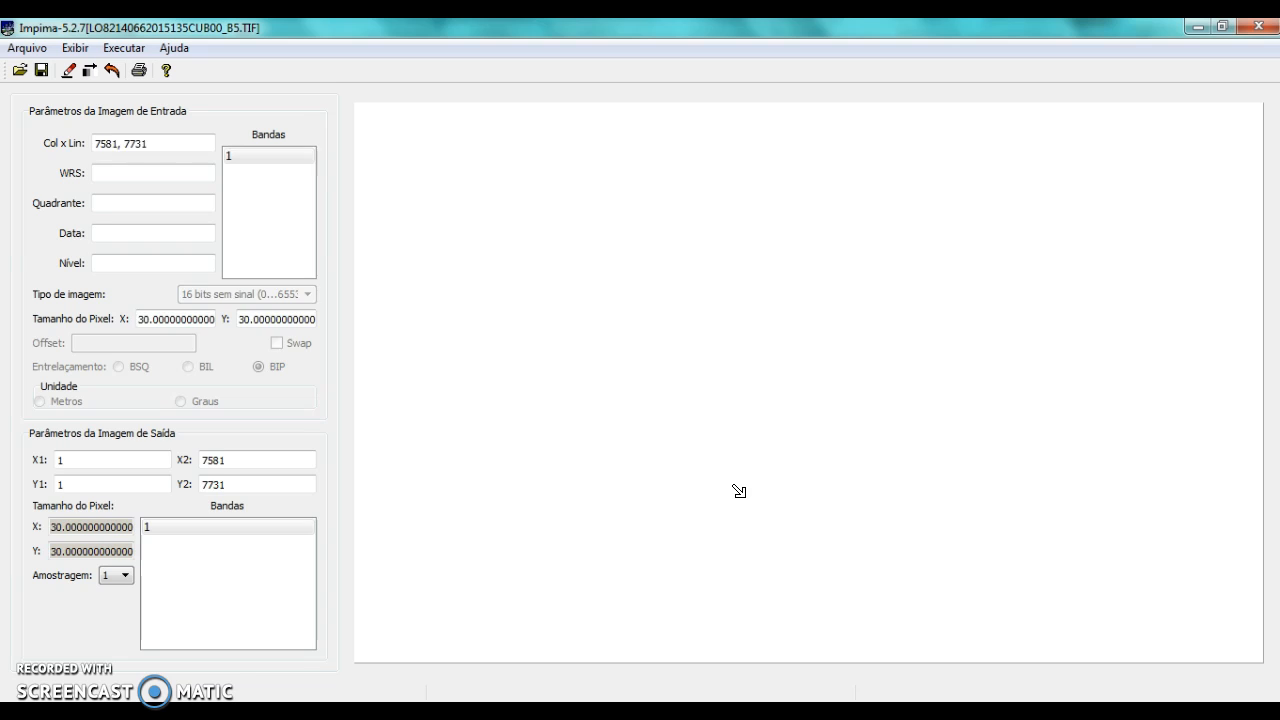
pyautogui.click(315, 73)
pyautogui.click(260, 163)
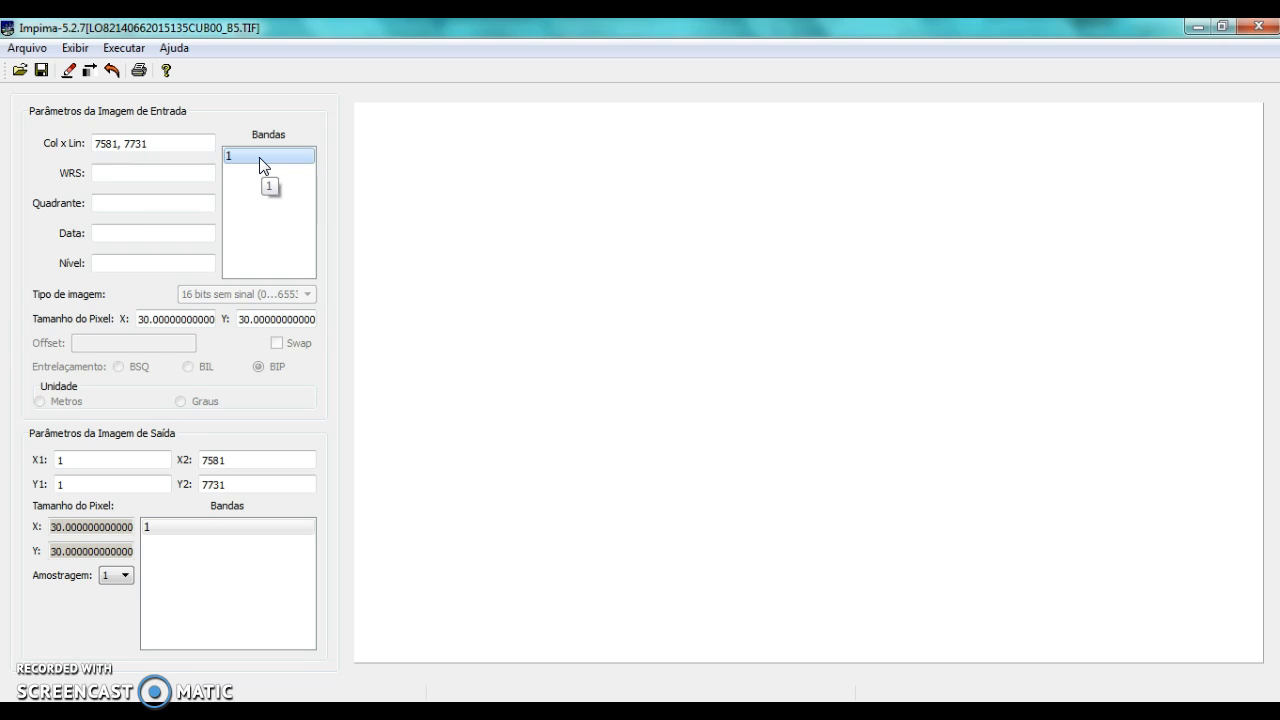
pyautogui.click(259, 157)
pyautogui.doubleClick(262, 157)
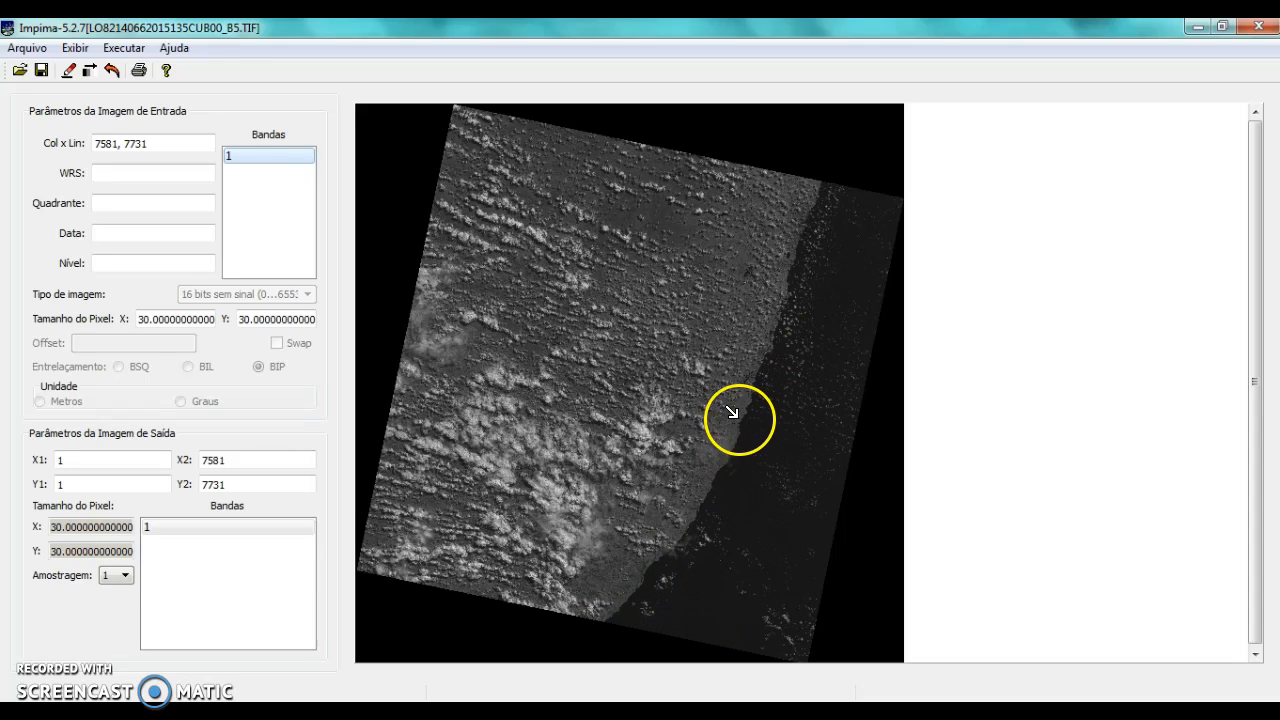
pyautogui.click(19, 70)
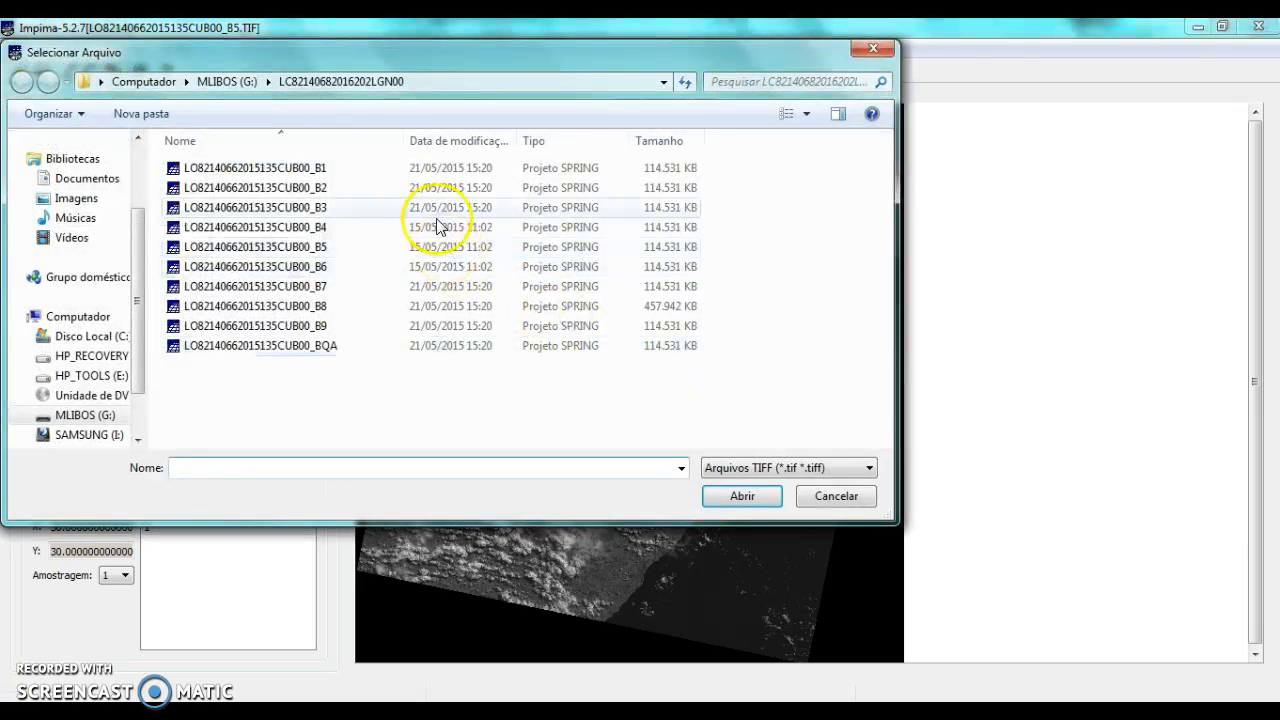
pyautogui.click(243, 82)
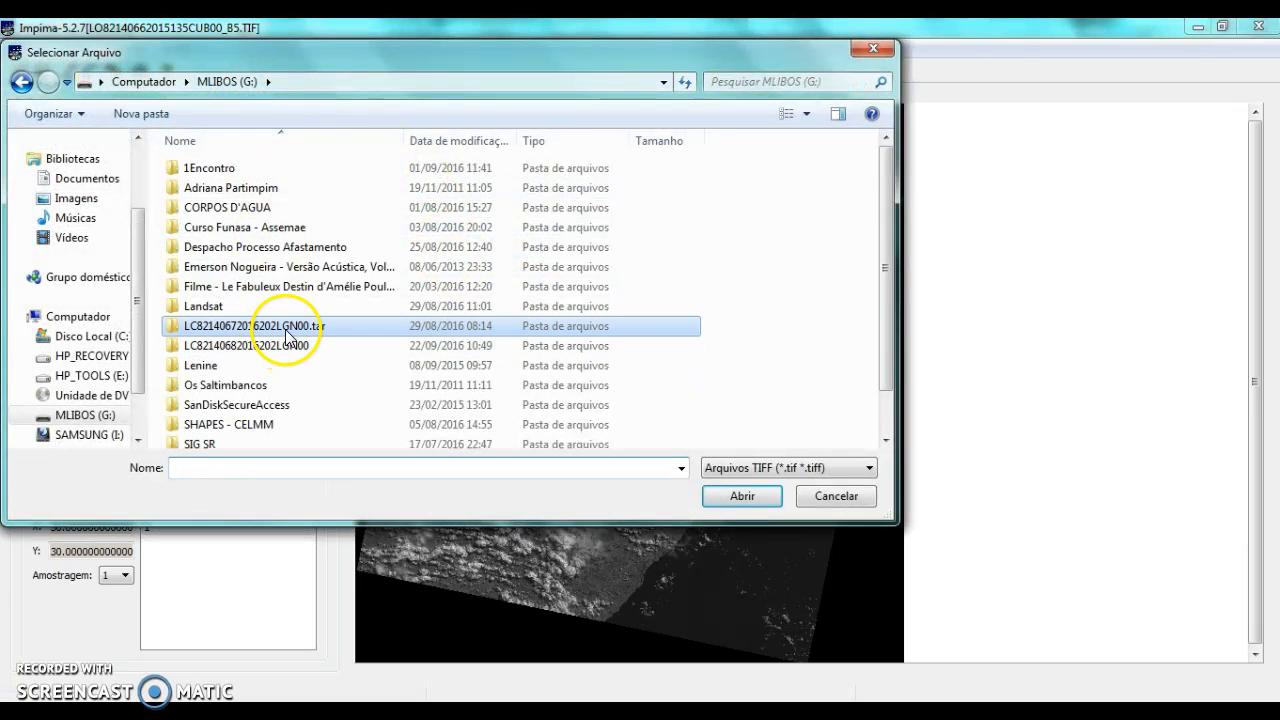
pyautogui.doubleClick(283, 327)
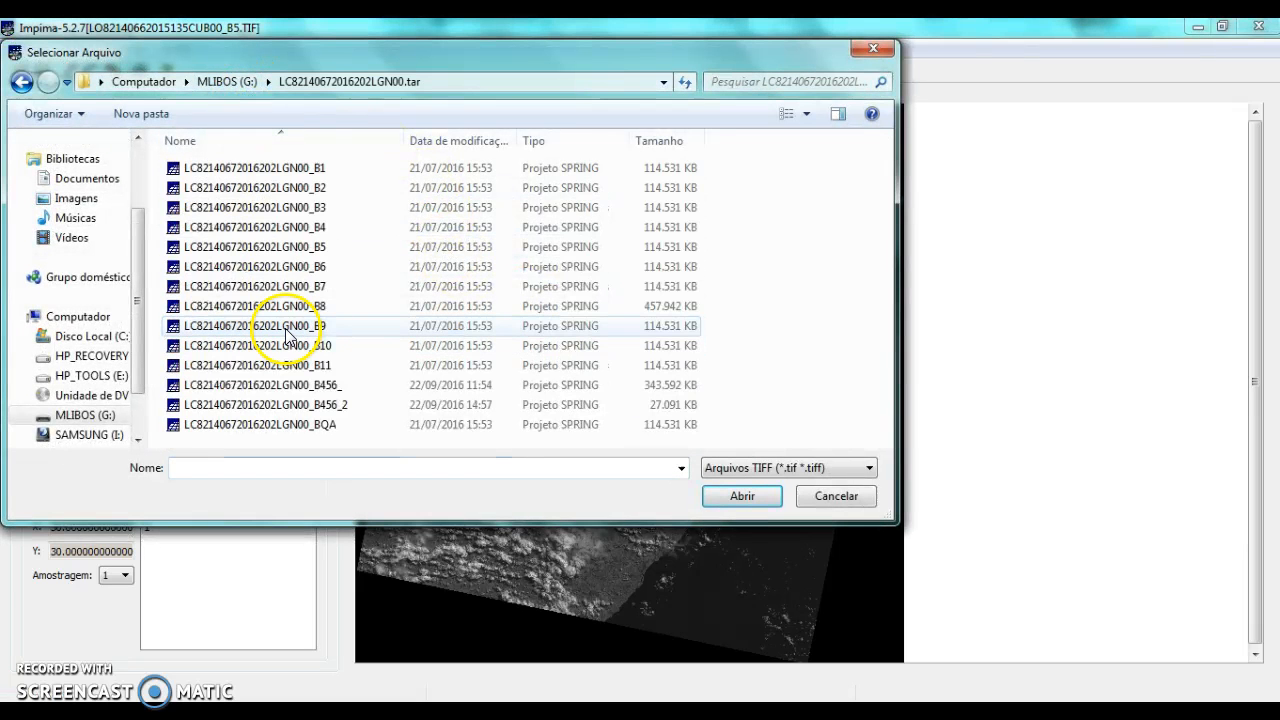
pyautogui.doubleClick(287, 254)
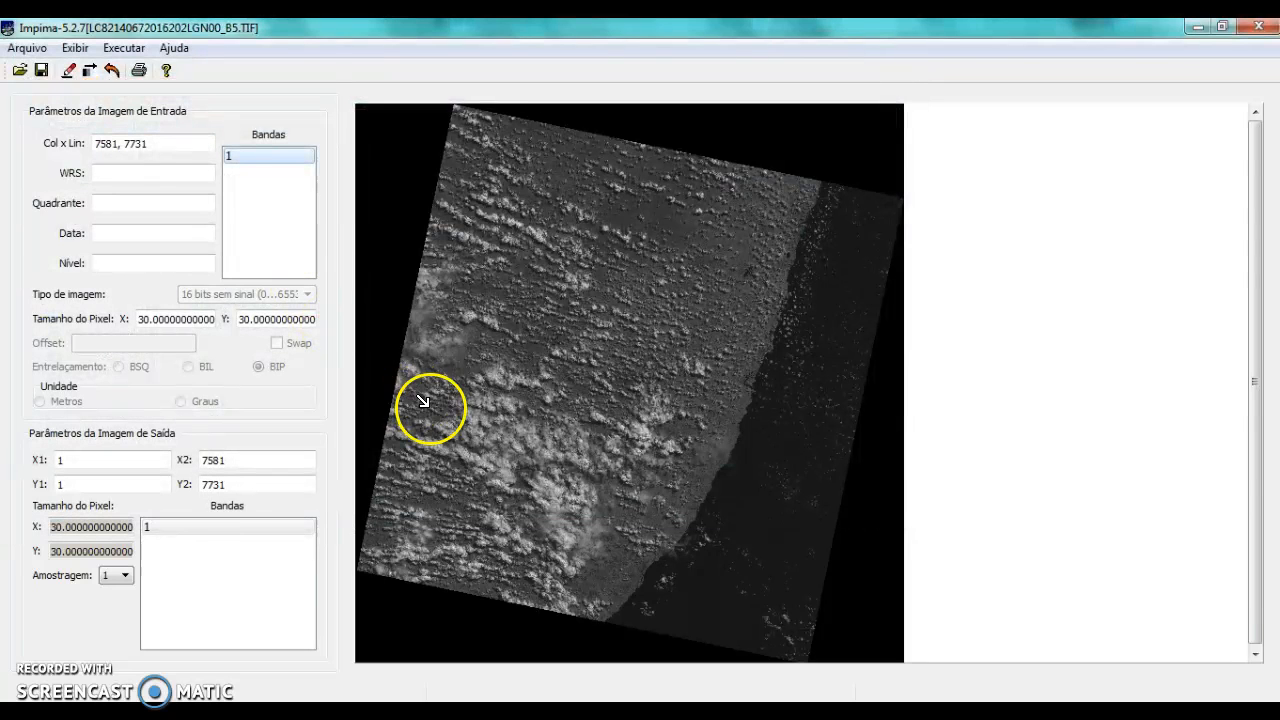
pyautogui.click(257, 156)
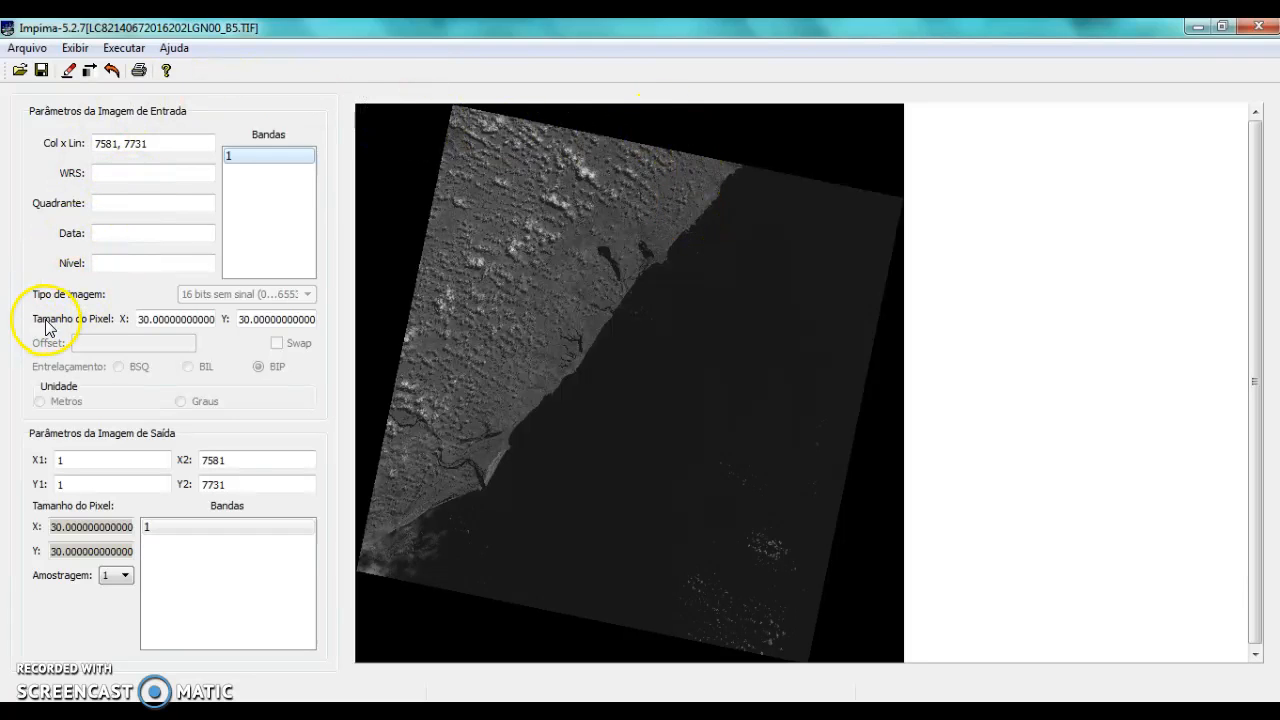
# Examine the input image's pixel size and the output image's X1, X2, Y1 and Y2 limits
pyautogui.click(148, 316)
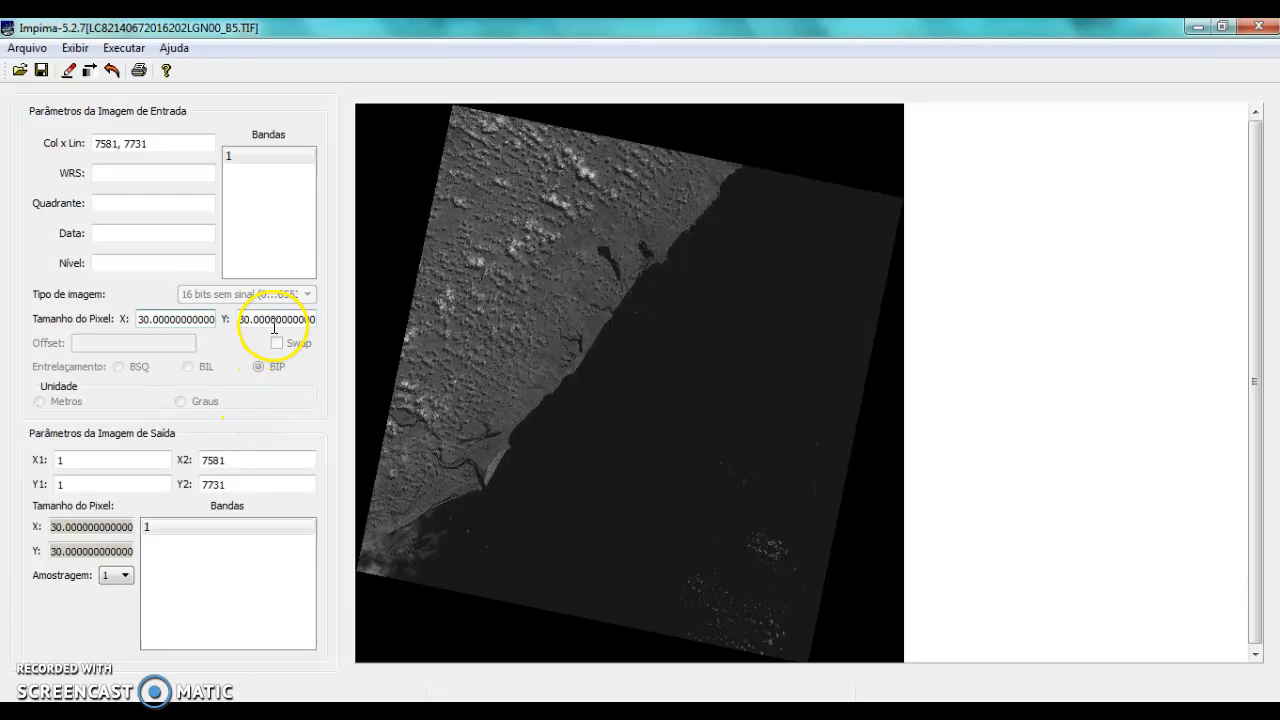
pyautogui.click(144, 457)
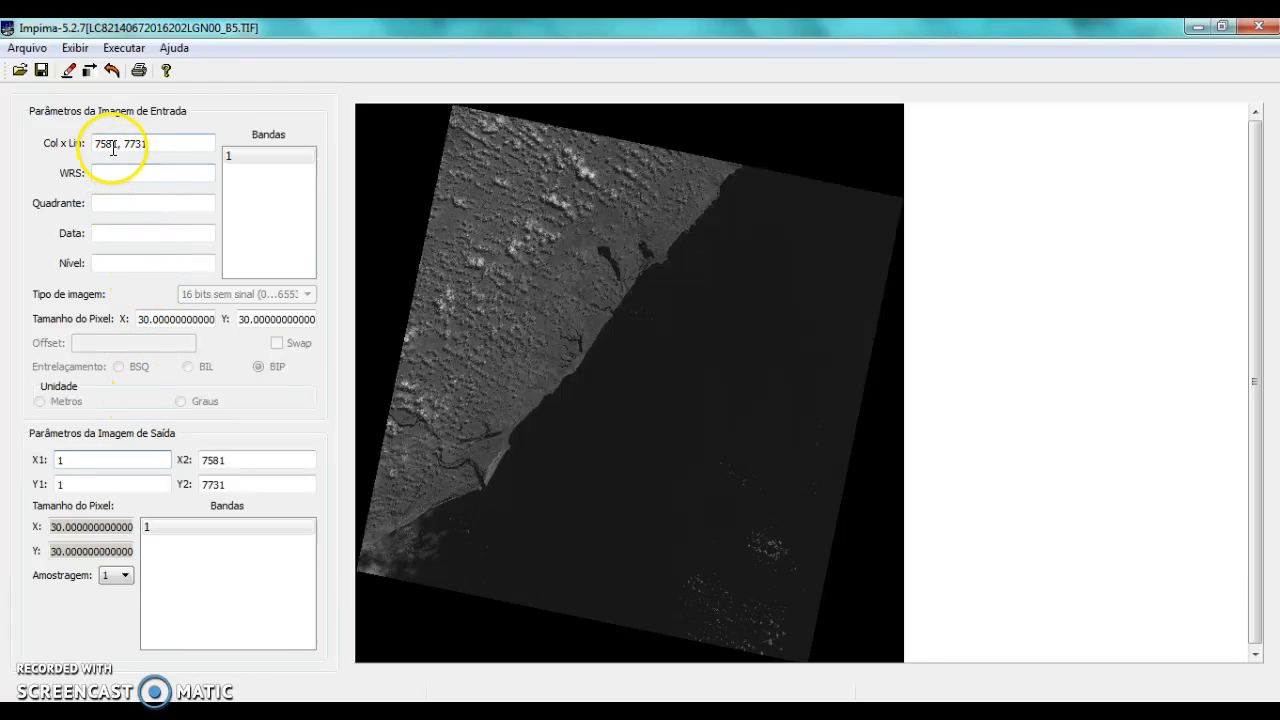
pyautogui.click(251, 463)
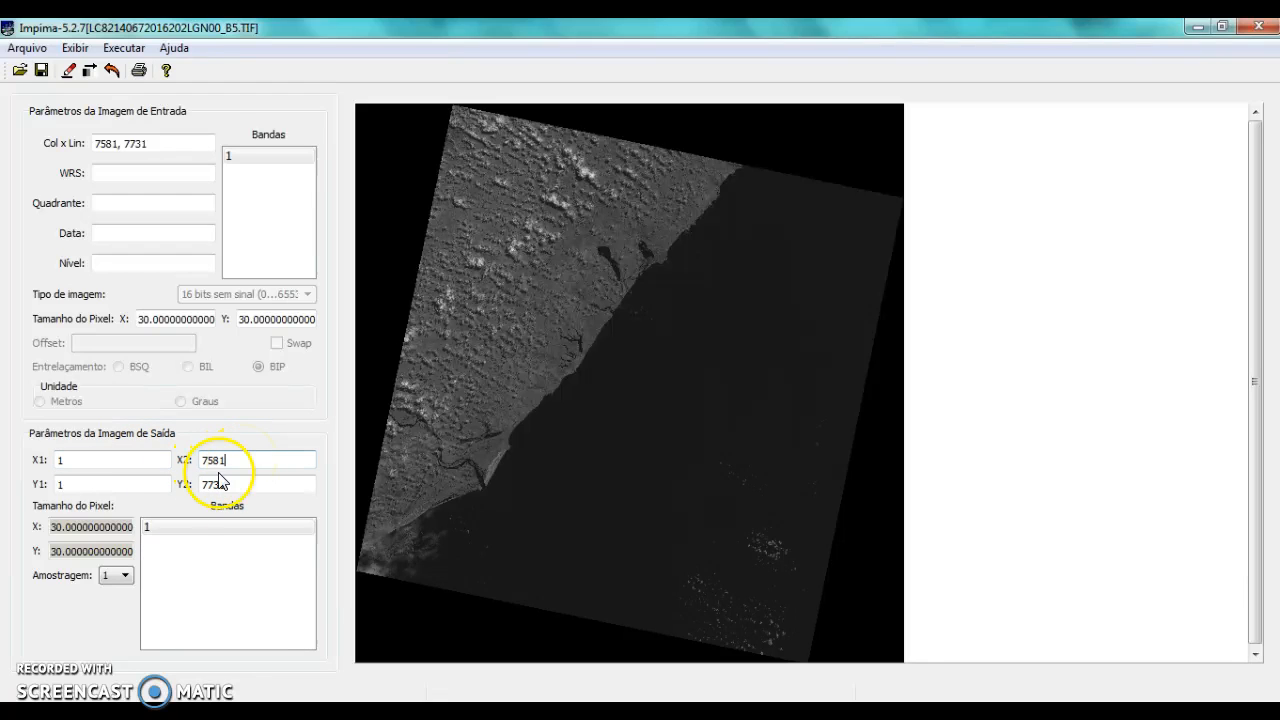
pyautogui.click(132, 487)
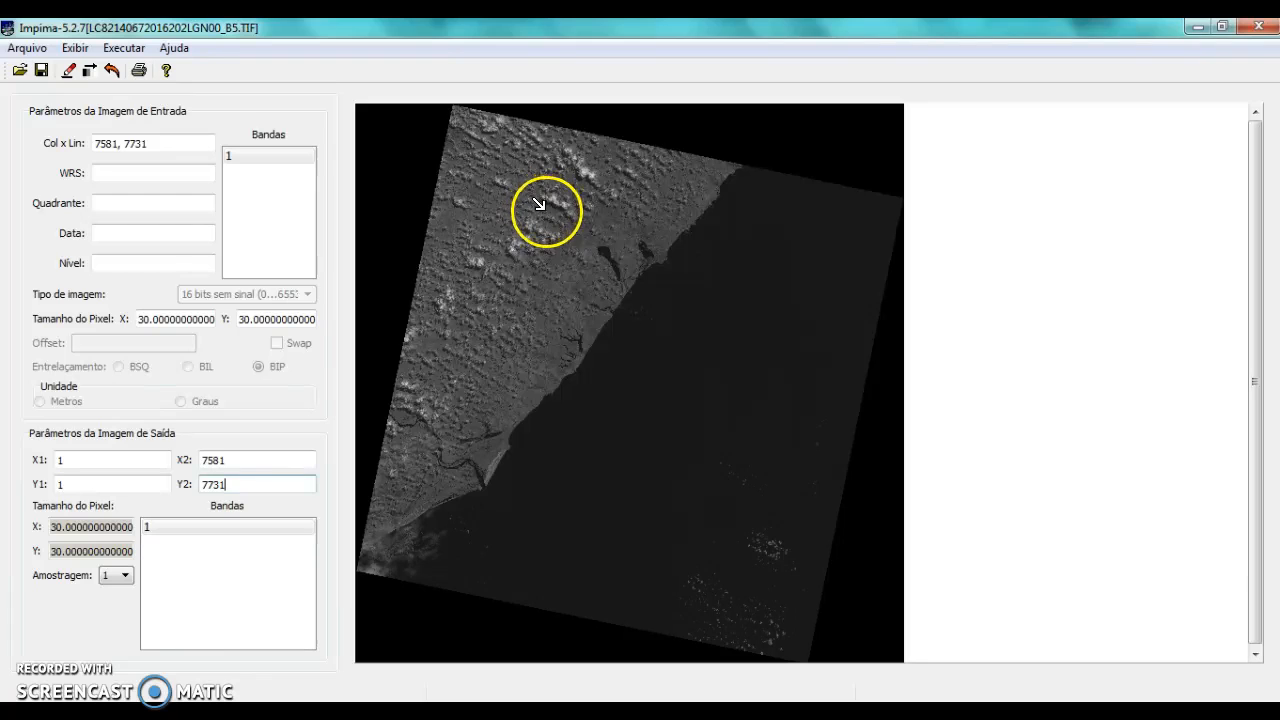
# Frame the two coastal lagoons with a rectangle spanning about X 2713 to 4997 and Y 1427 to 3086, and redraw the image to it
pyautogui.moveTo(554, 208); pyautogui.dragTo(709, 319)
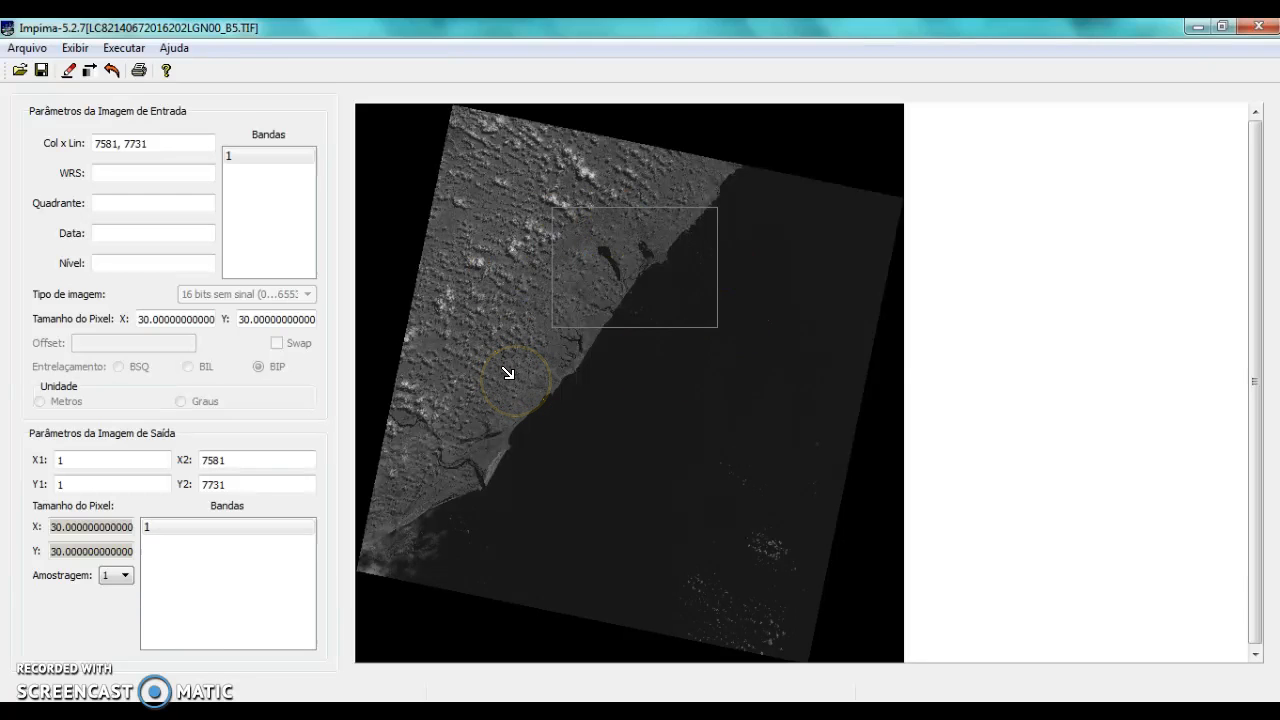
pyautogui.click(66, 70)
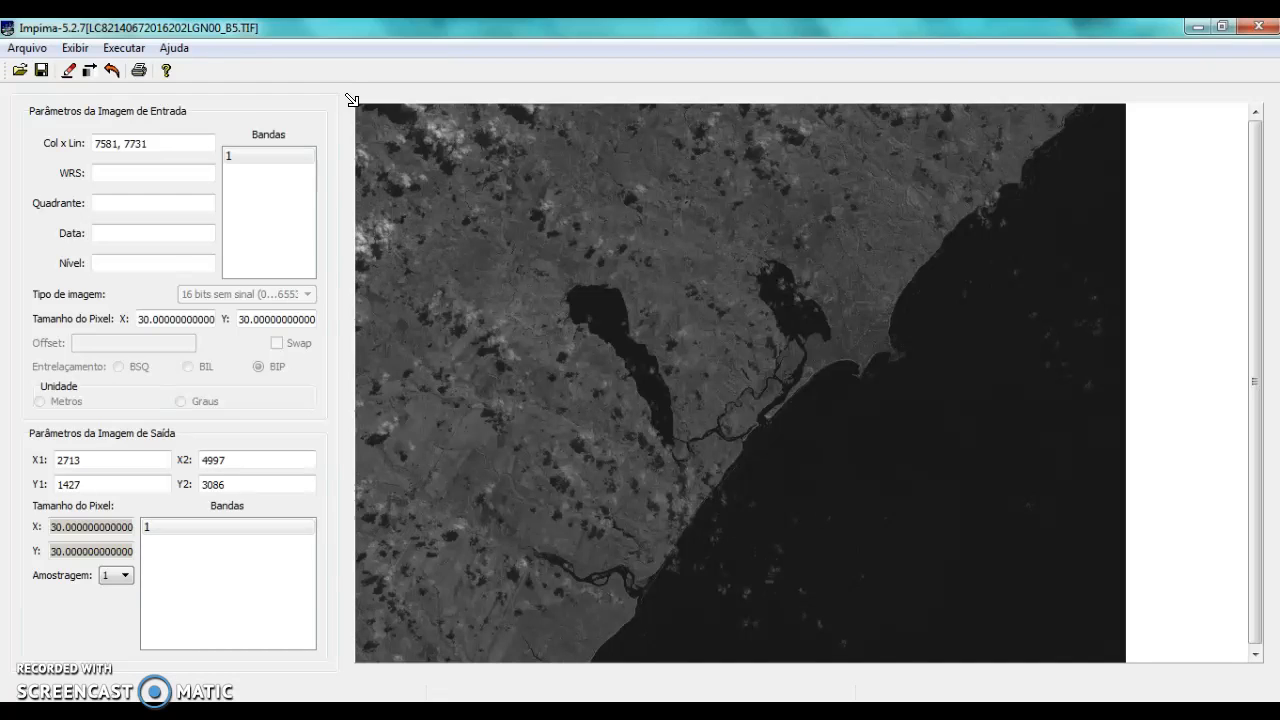
pyautogui.click(108, 460)
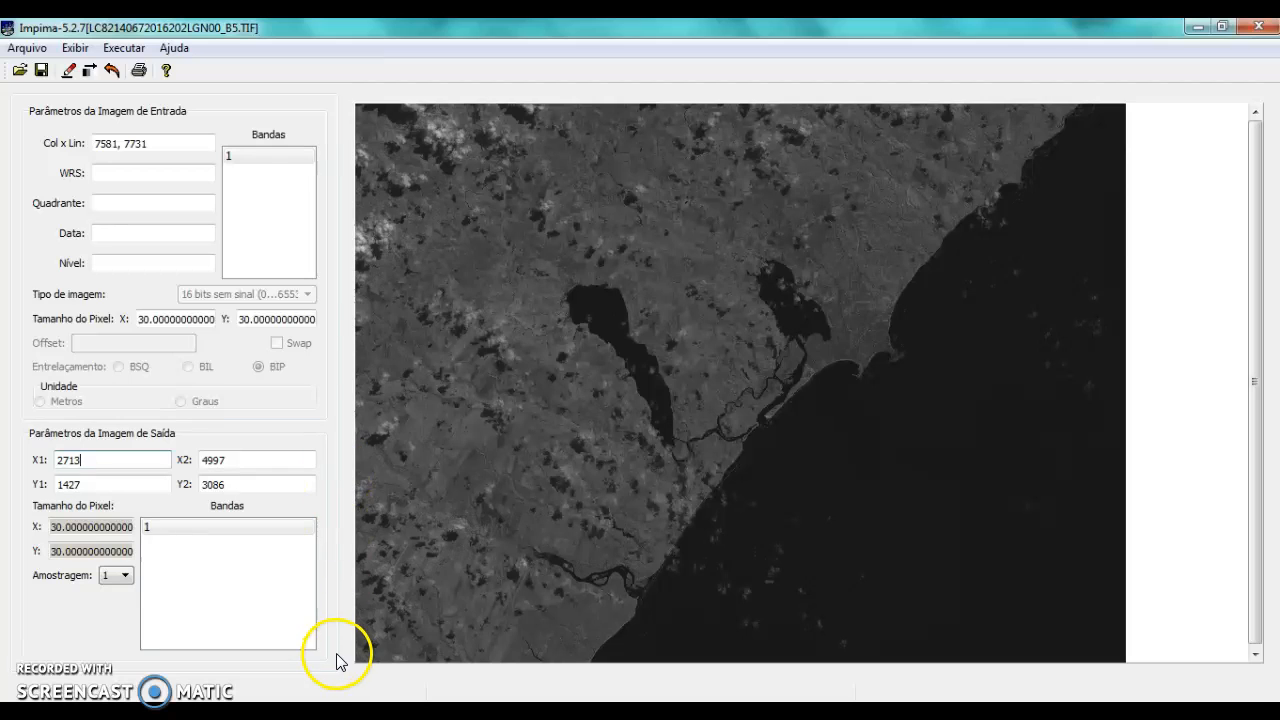
pyautogui.click(243, 485)
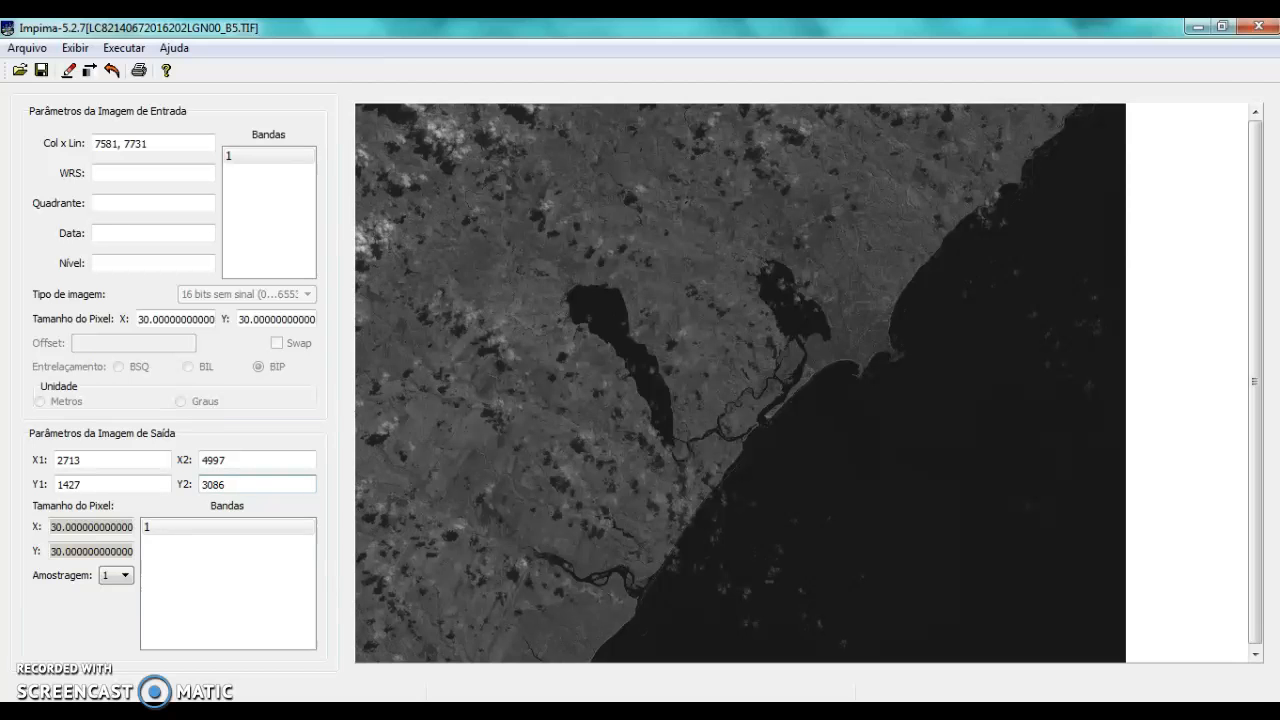
# Switch to Google Earth Pro and show the celmm_pol.shp layer, with the map centred closely on its polygon
pyautogui.hotkey('alt', 'Tab')
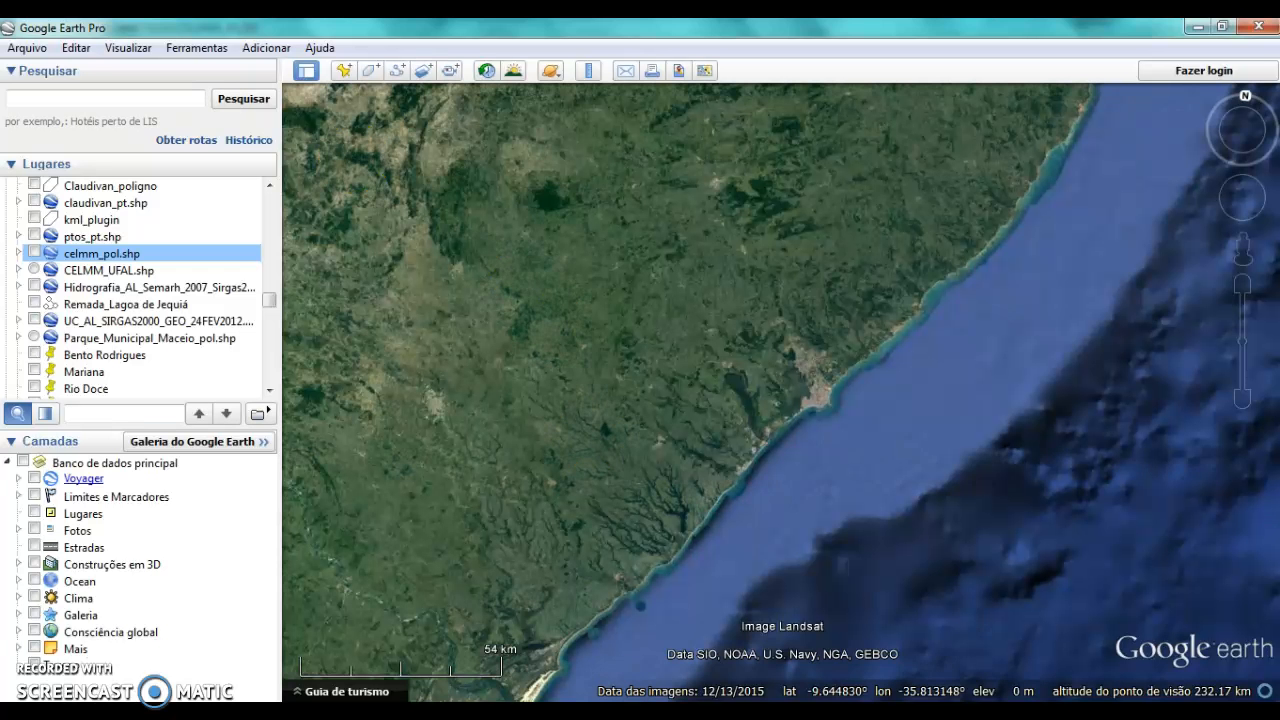
pyautogui.click(34, 254)
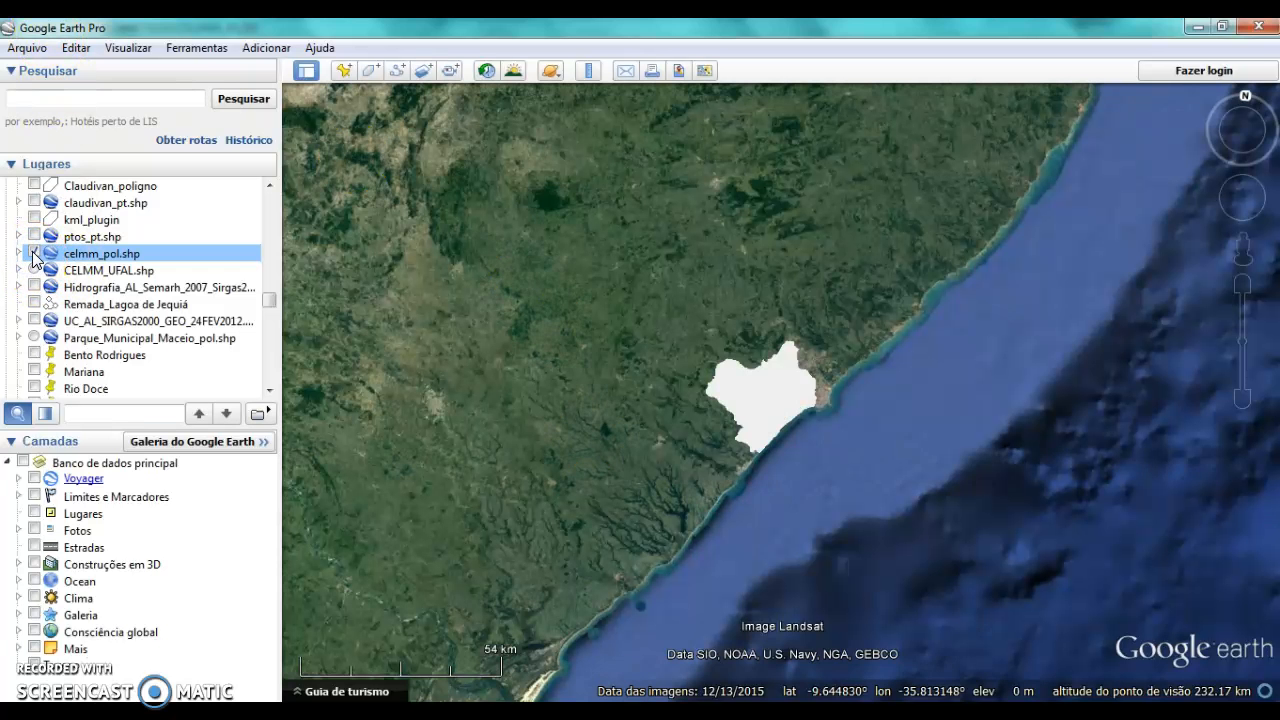
pyautogui.doubleClick(781, 376)
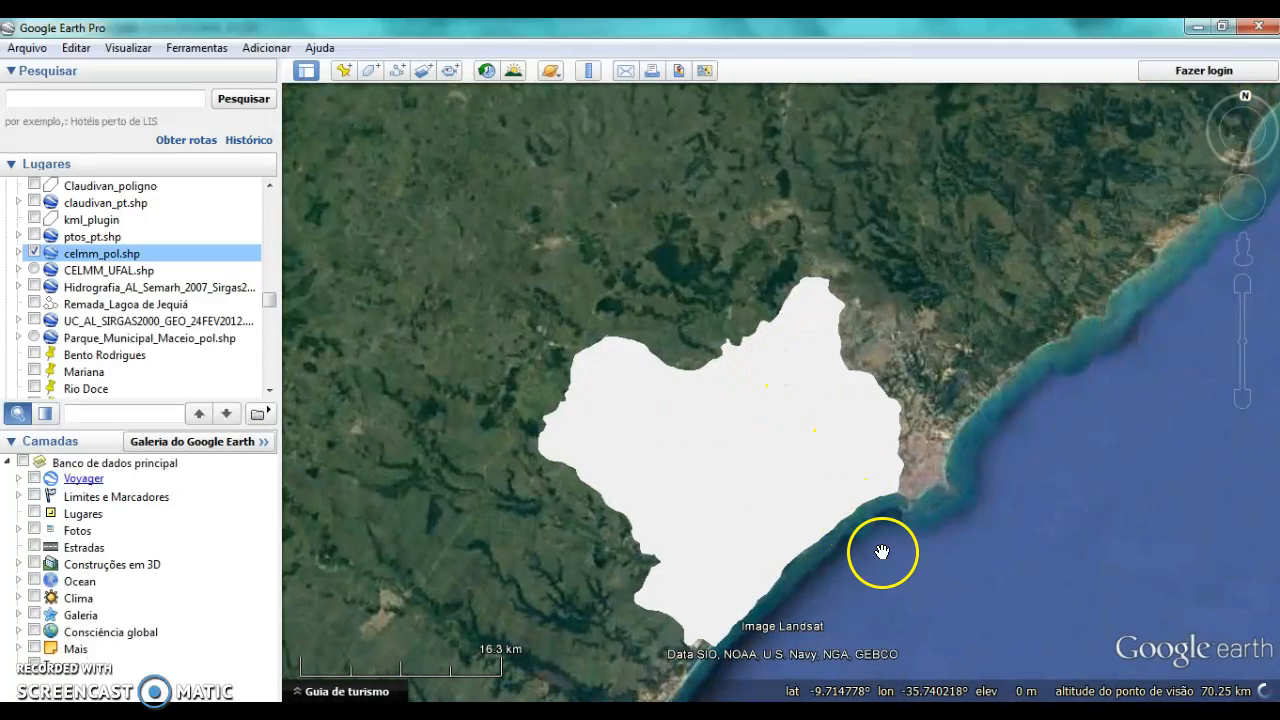
pyautogui.moveTo(886, 557); pyautogui.dragTo(923, 461)
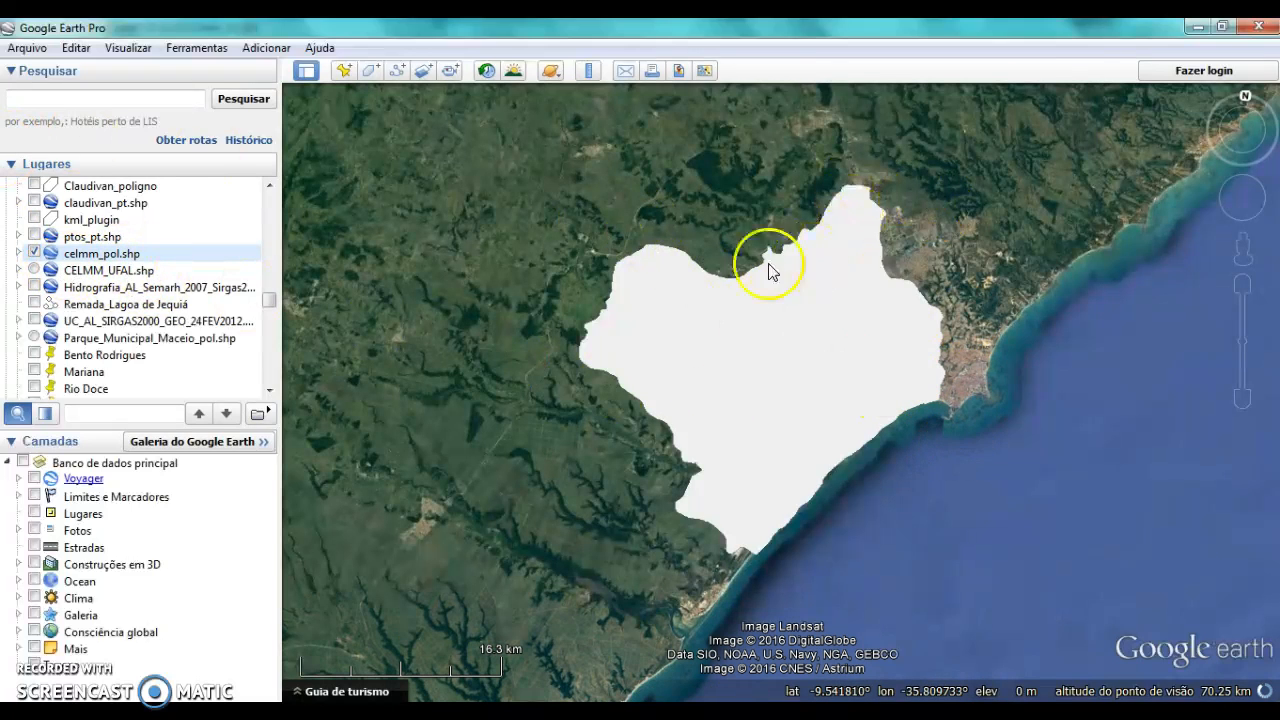
# Change the area style of the unnamed polygon inside celmm_pol.shp to Circunscrito
pyautogui.click(19, 253)
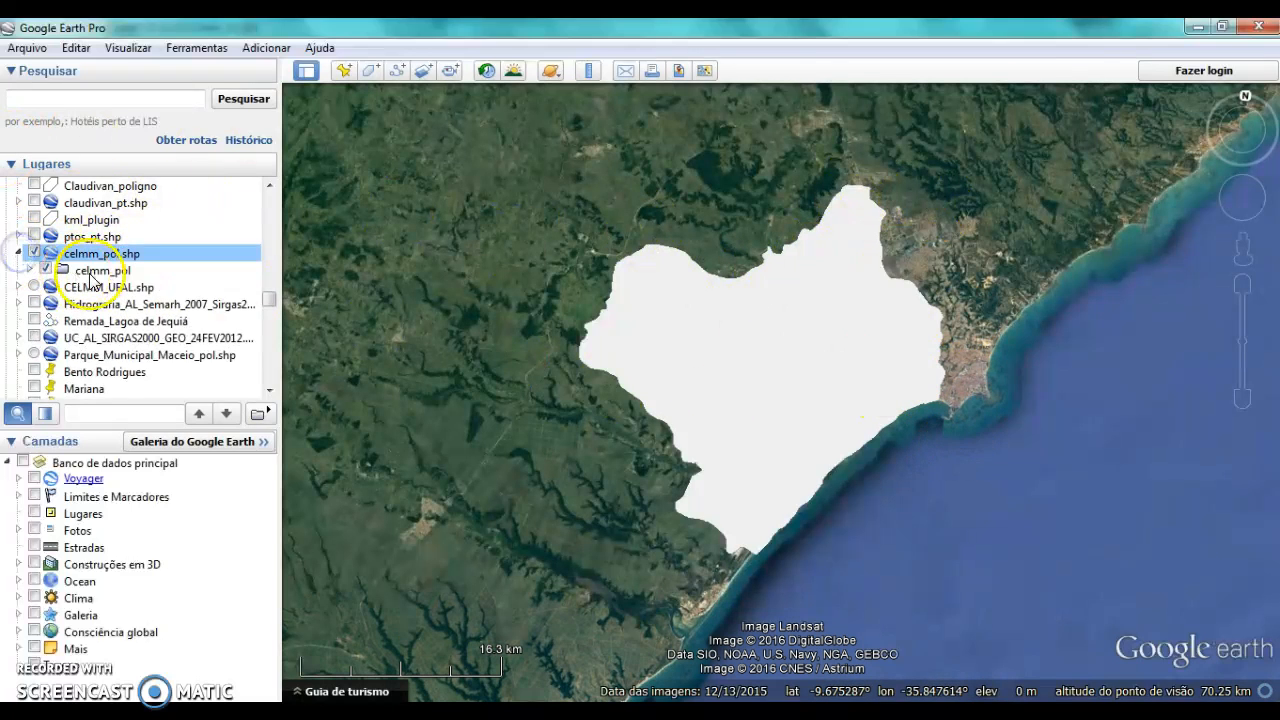
pyautogui.click(90, 271)
pyautogui.click(30, 270)
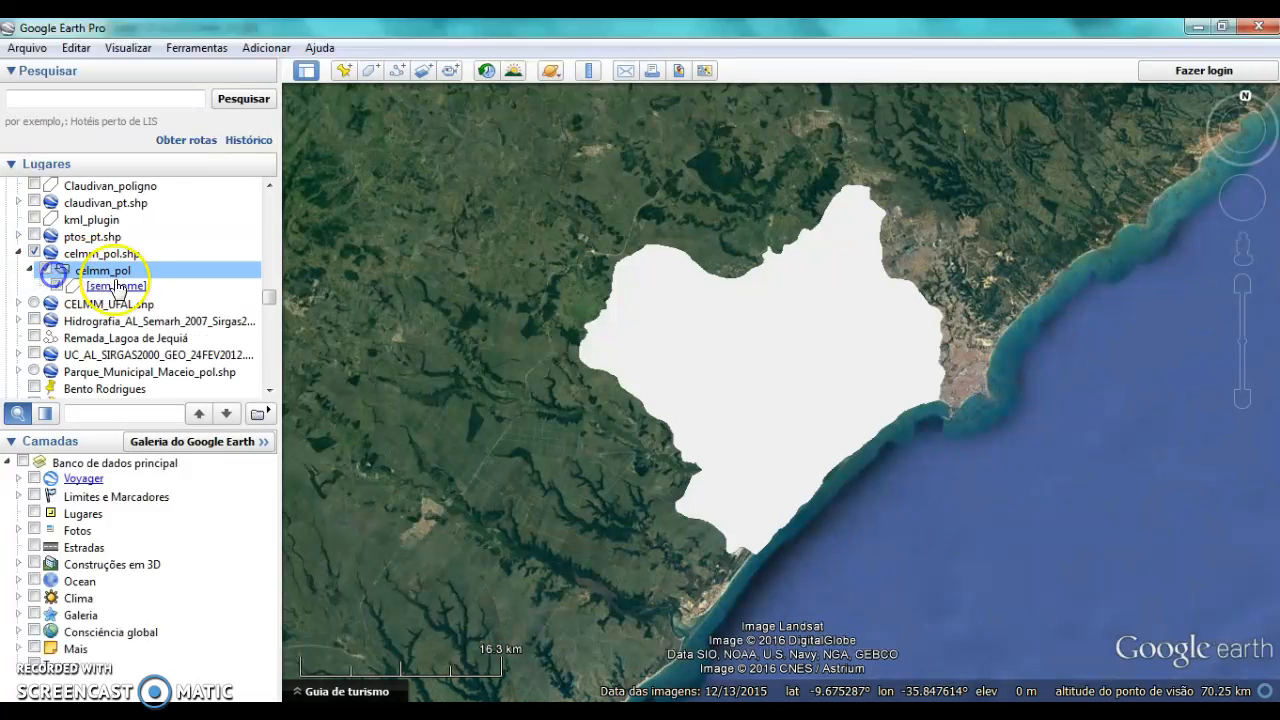
pyautogui.rightClick(110, 287)
pyautogui.click(189, 519)
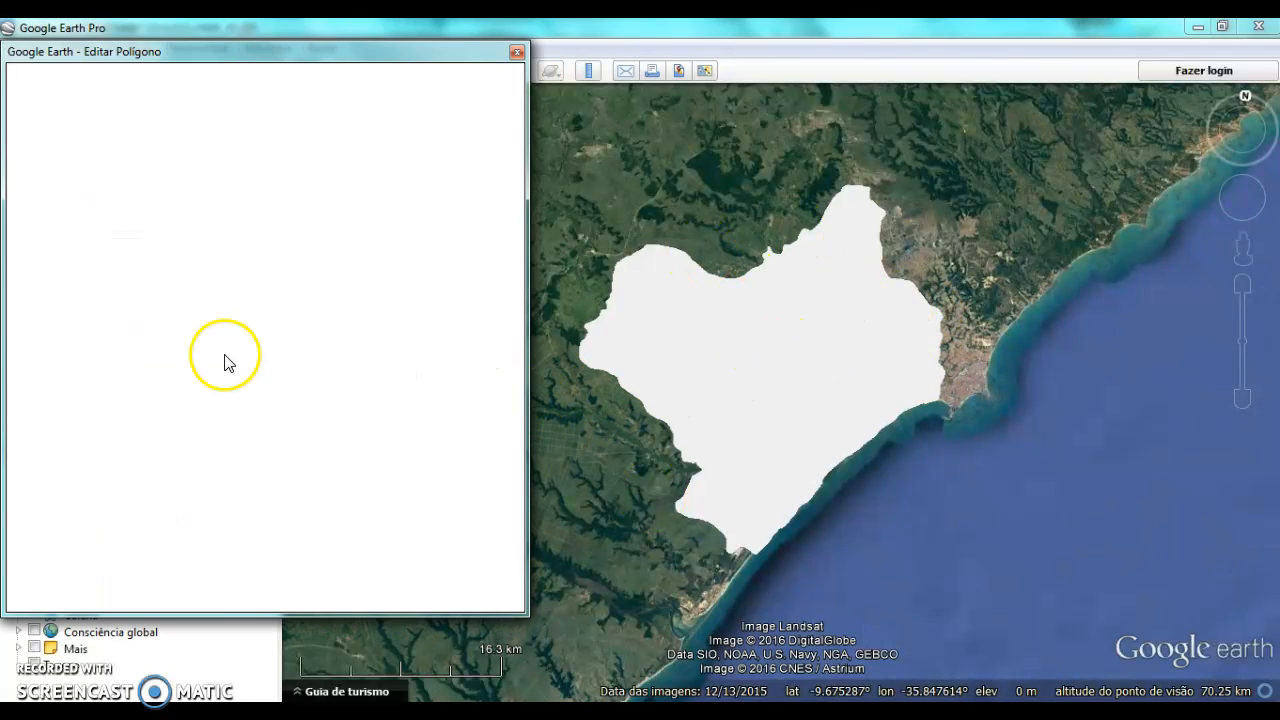
pyautogui.click(110, 138)
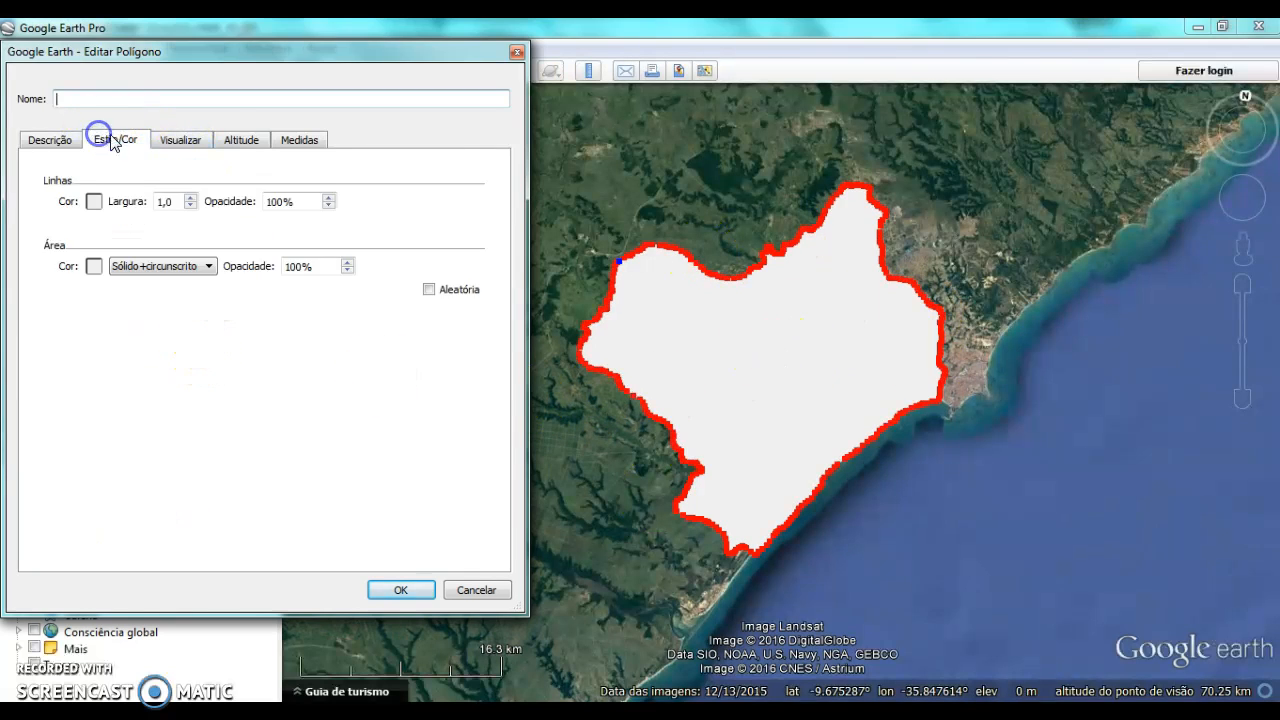
pyautogui.click(155, 268)
pyautogui.click(163, 285)
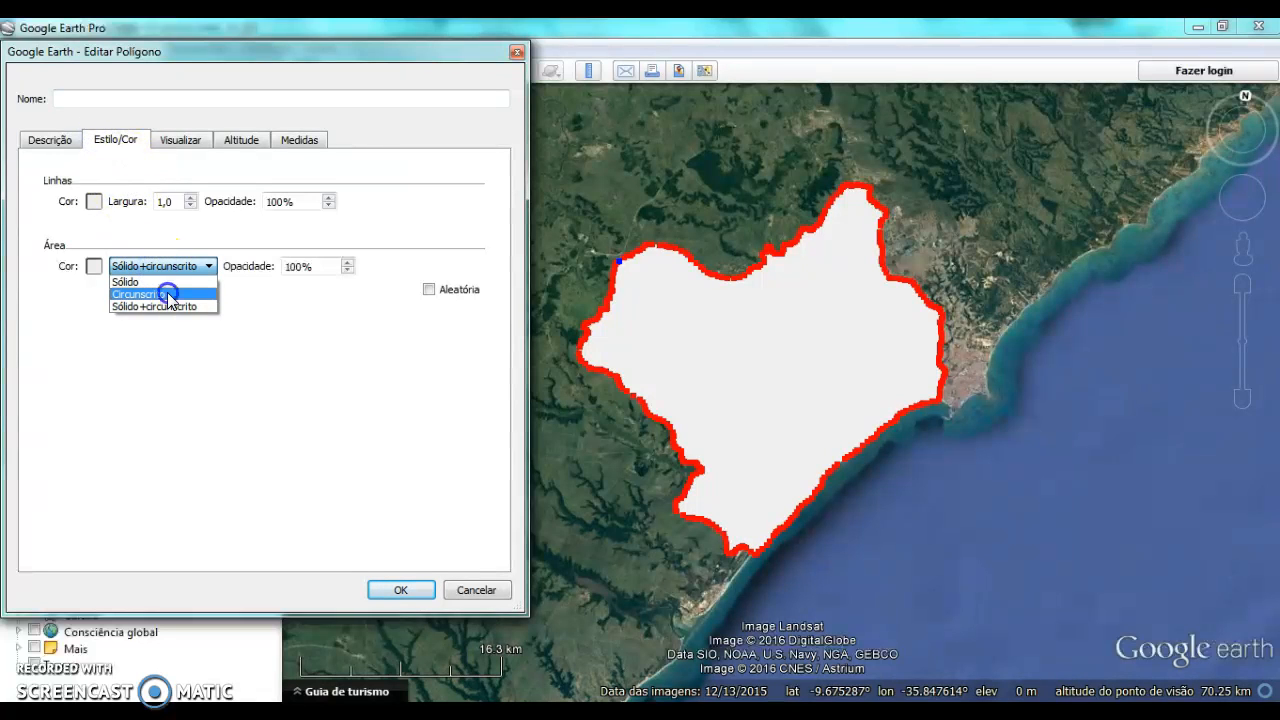
pyautogui.click(397, 590)
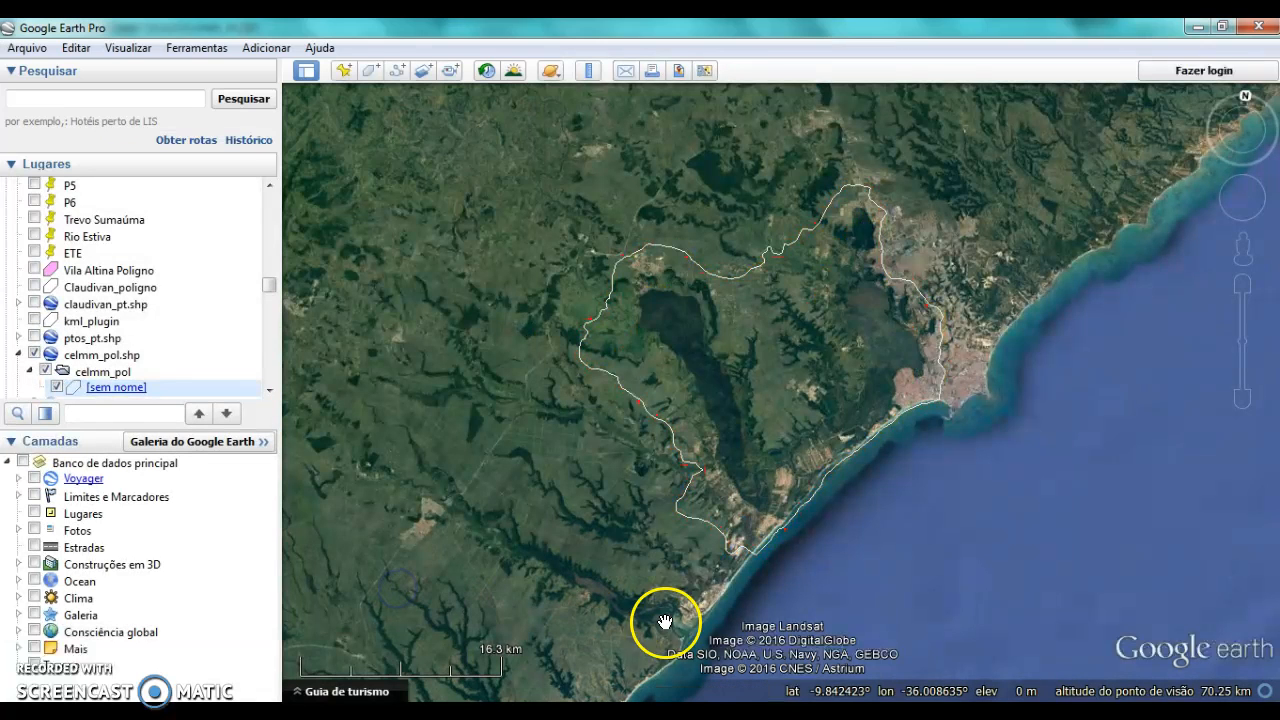
# Compare the outlined study area in Google Earth Pro with the extent of the redrawn image in Impima
pyautogui.scroll(1, 985, 531)
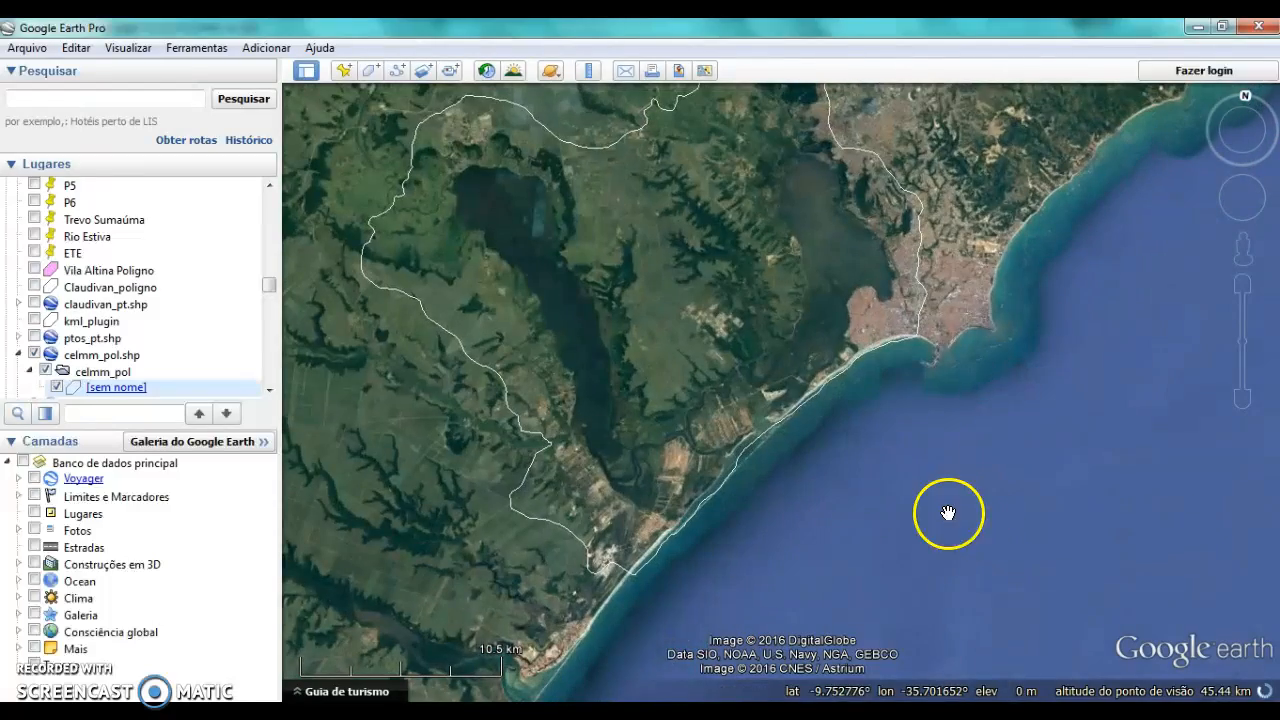
pyautogui.scroll(1, 913, 466)
pyautogui.scroll(-1, 910, 466)
pyautogui.scroll(-1, 926, 478)
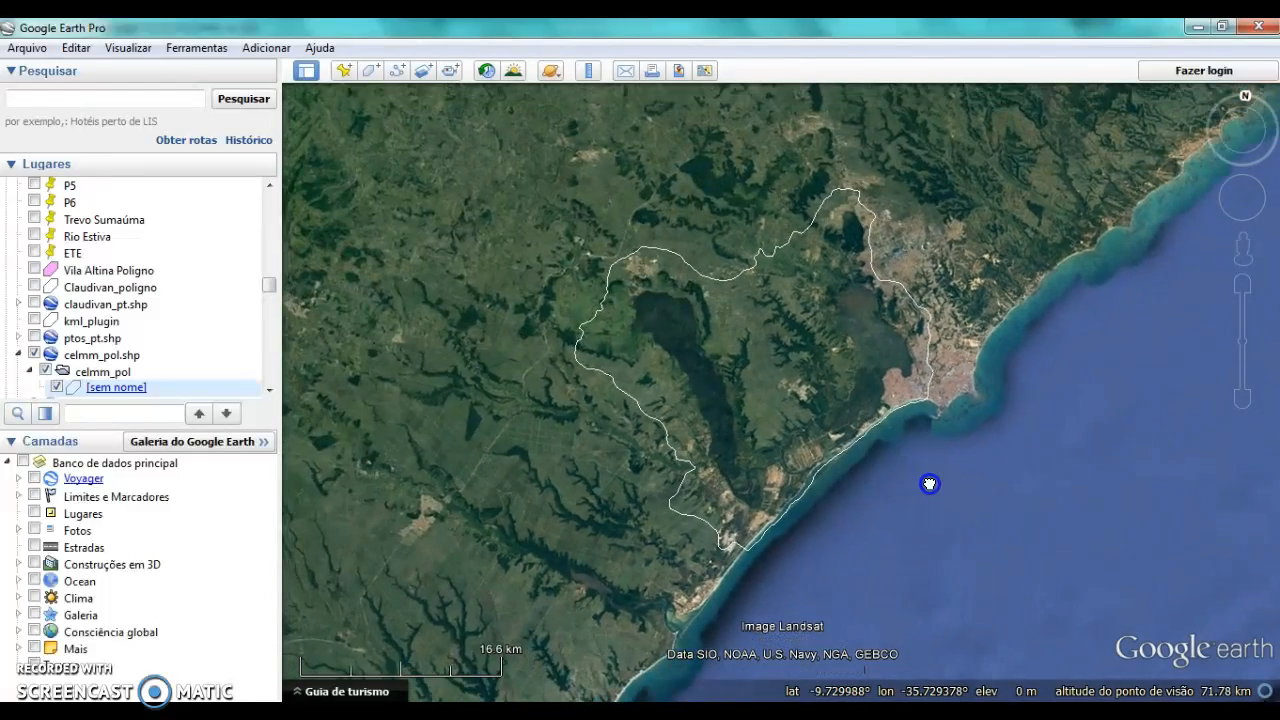
pyautogui.hotkey('alt', 'Tab')
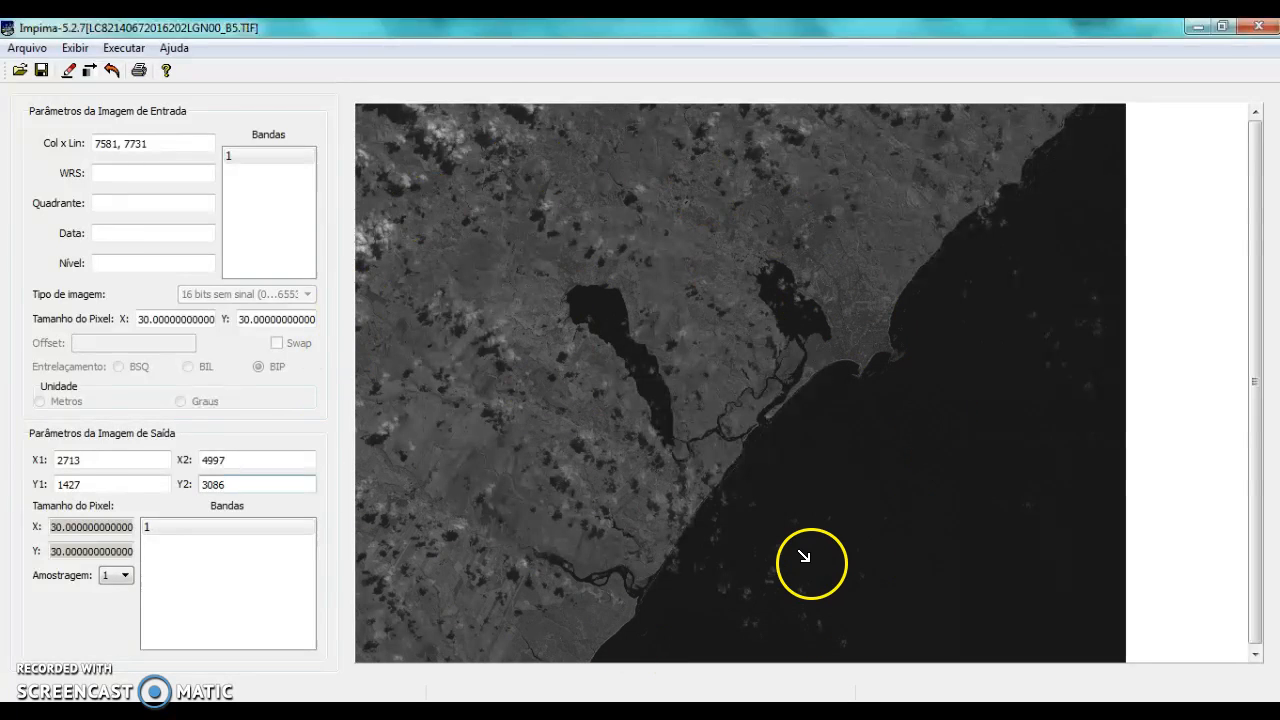
pyautogui.hotkey('alt', 'Tab')
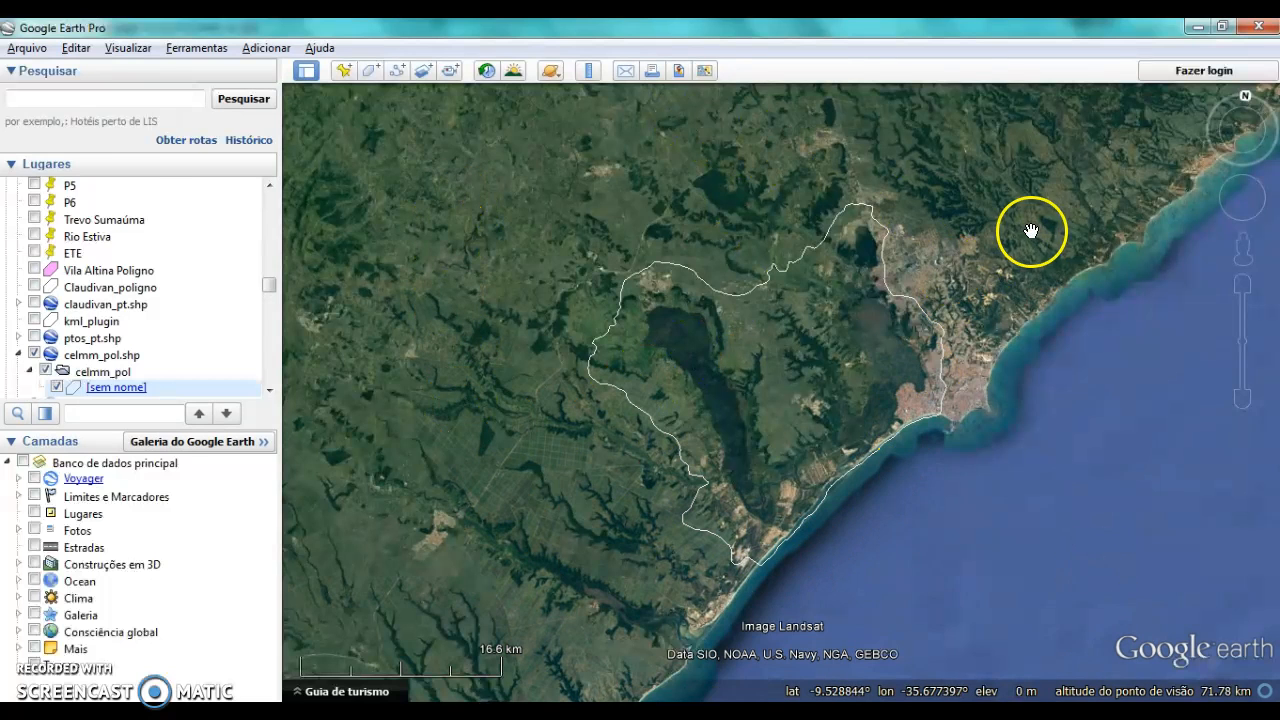
pyautogui.hotkey('alt', 'Tab')
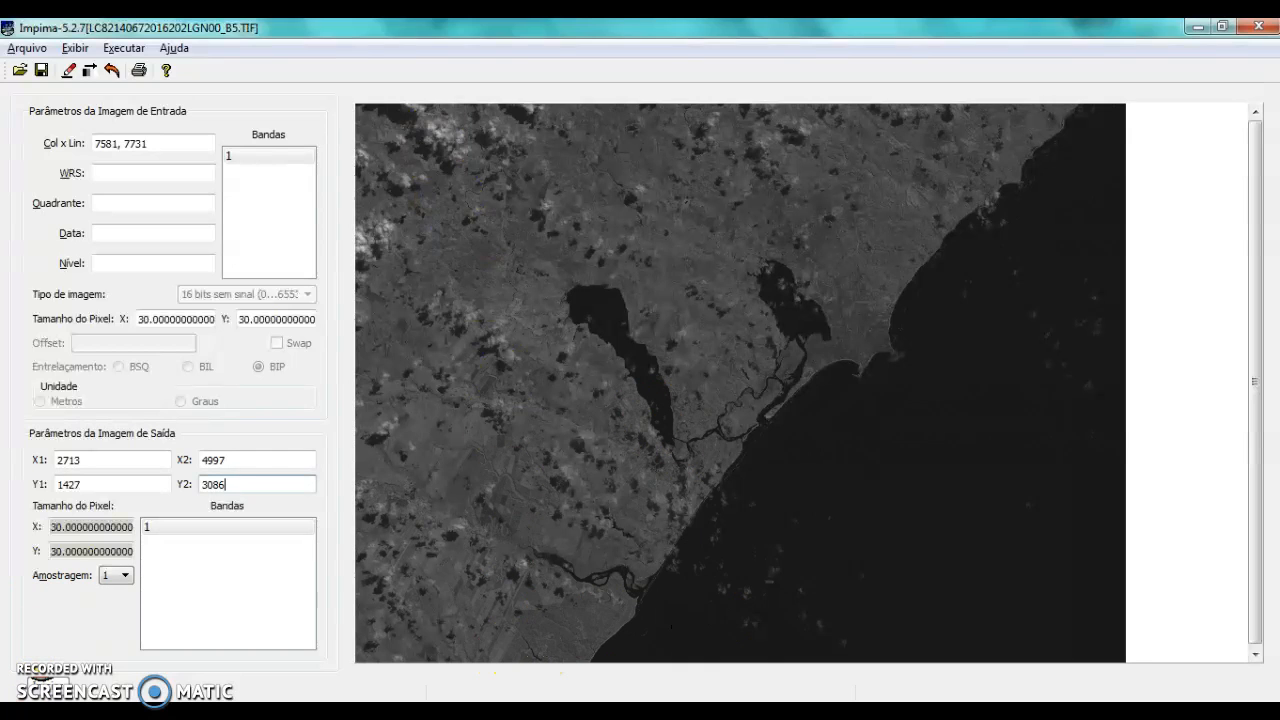
# Open Bloco de notas and record the Impima output limits X1: 2713 and X2: 4997 on the first line
pyautogui.press('super')
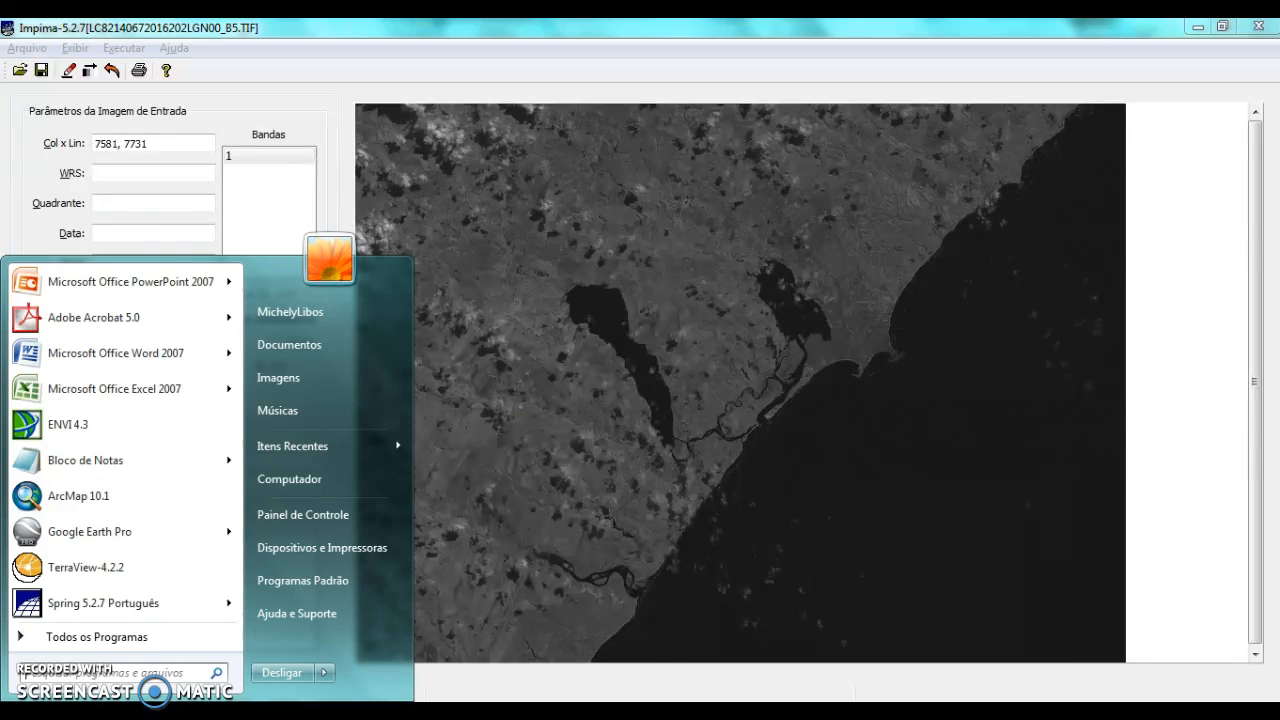
pyautogui.click(111, 460)
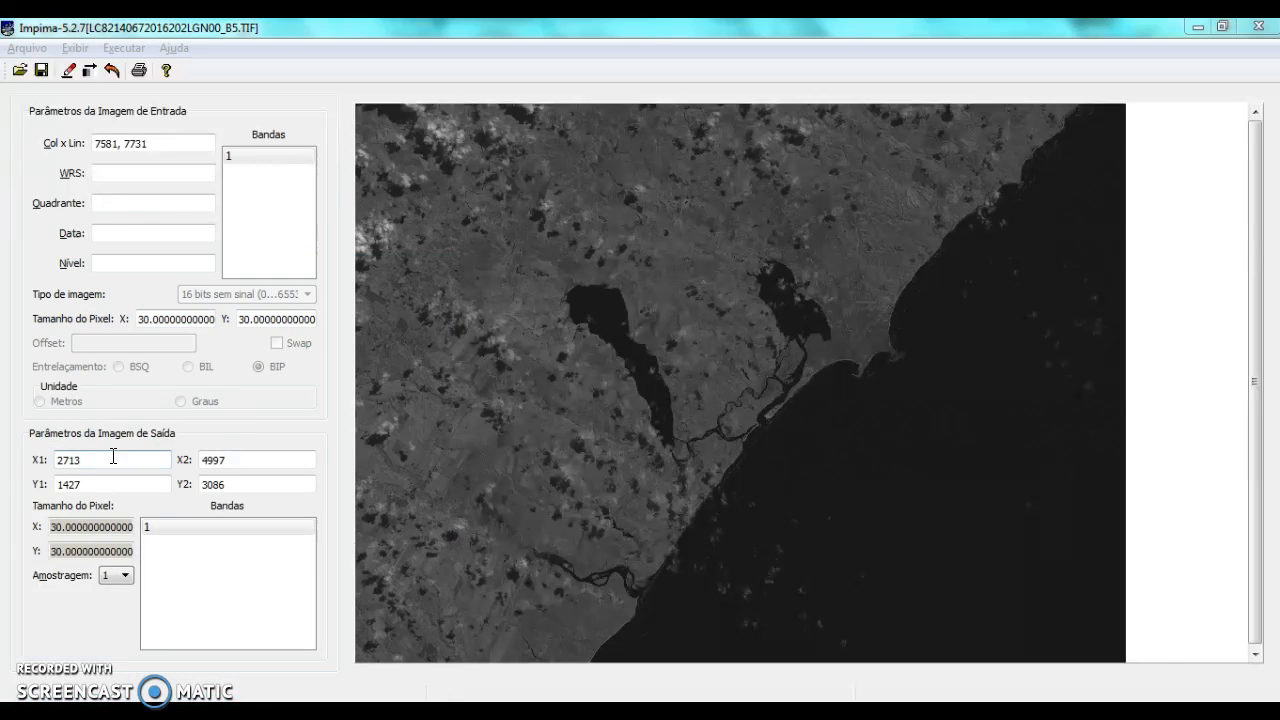
pyautogui.doubleClick(65, 460)
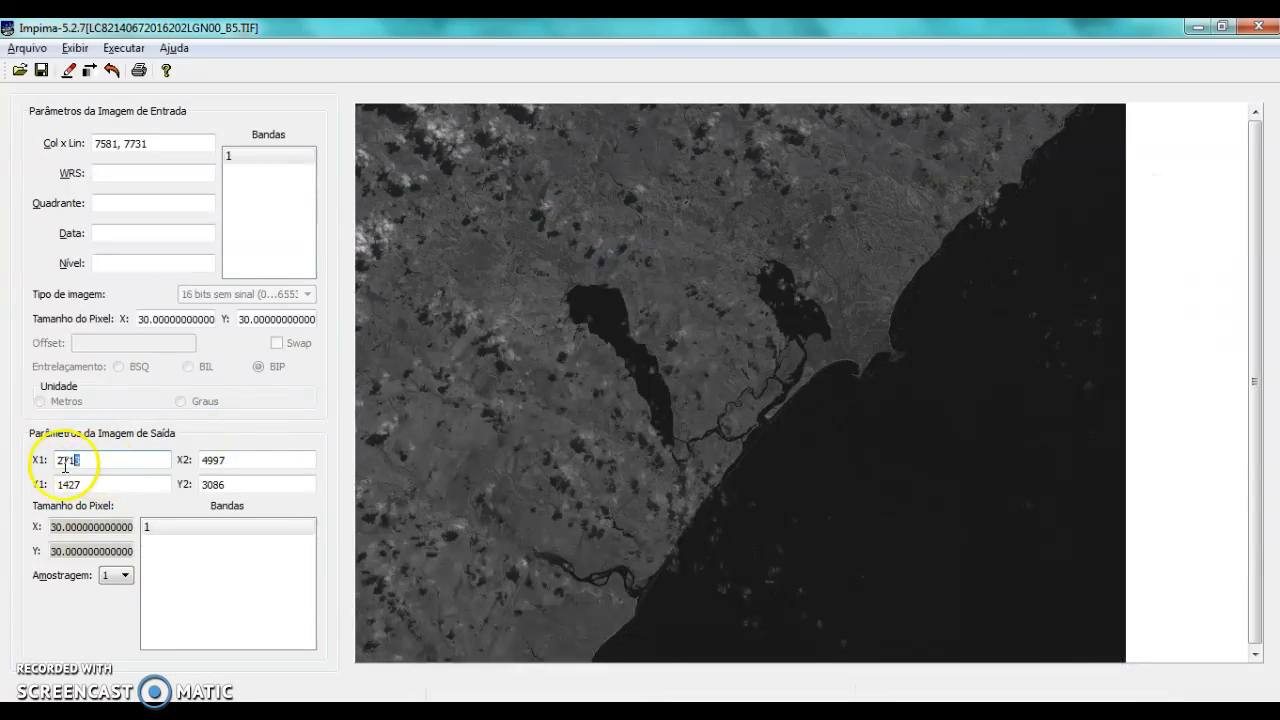
pyautogui.hotkey('alt', 'Tab')
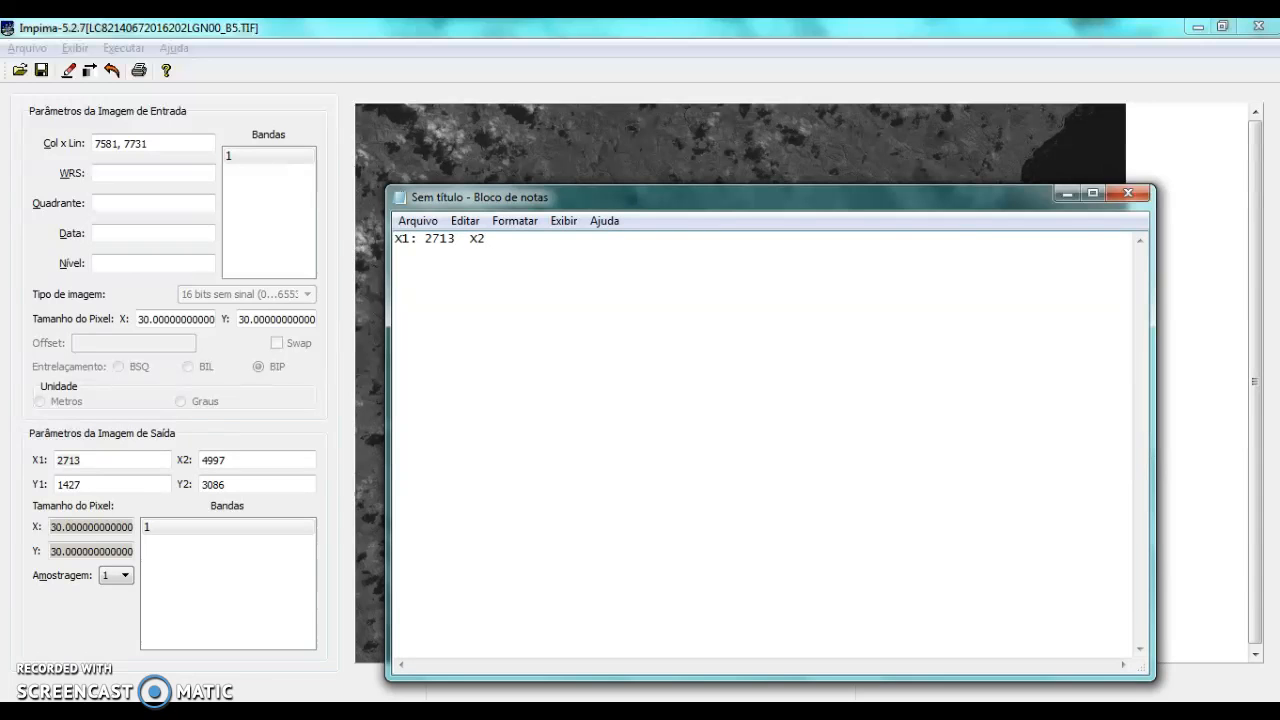
pyautogui.moveTo(282, 458); pyautogui.dragTo(88, 443)
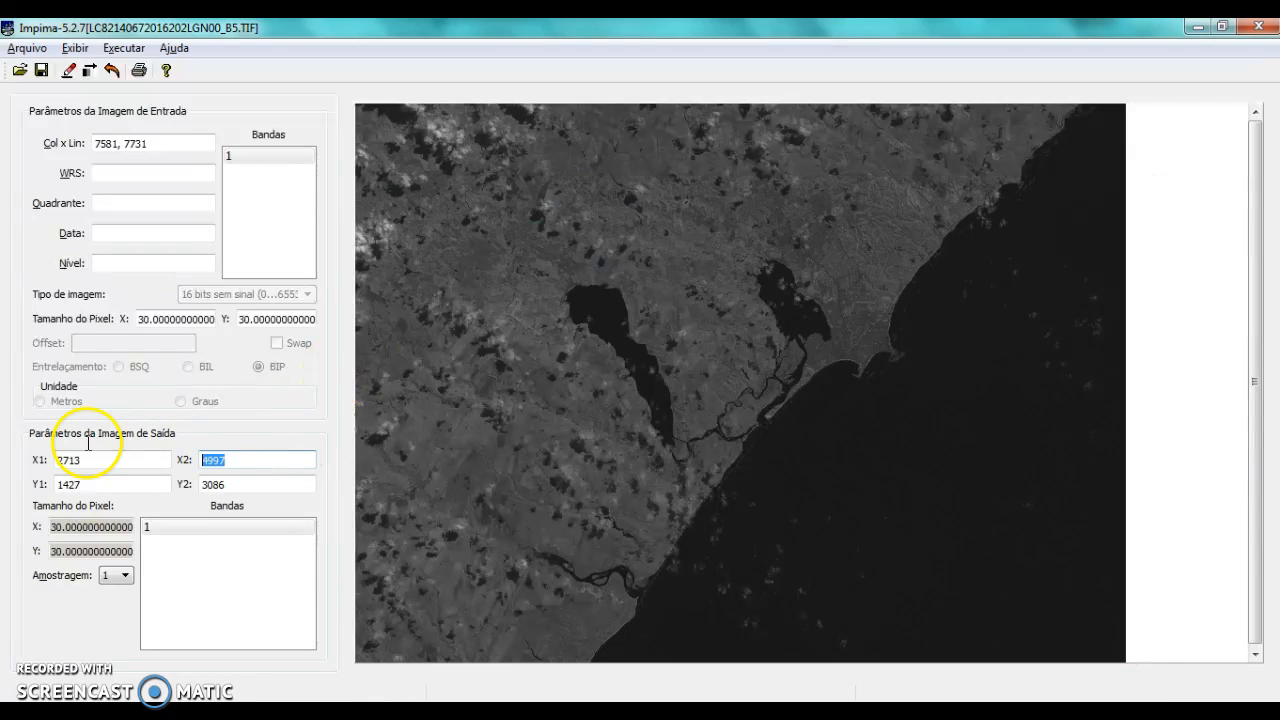
pyautogui.hotkey('alt', 'Tab')
# Add a second line to the note with the output limits Y1: 1427 and Y2: 3086 from Impima
pyautogui.press('Return')
pyautogui.write('Y1')
pyautogui.moveTo(86, 484); pyautogui.dragTo(14, 432)
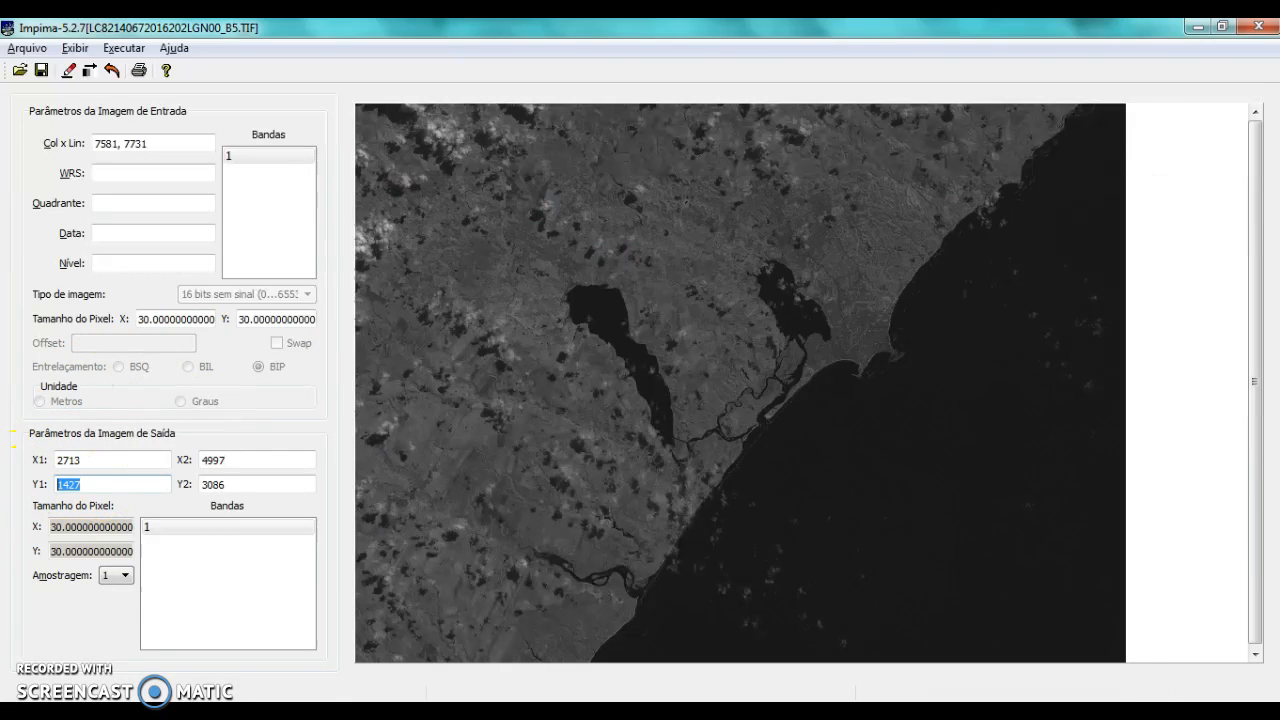
pyautogui.hotkey('alt', 'Tab')
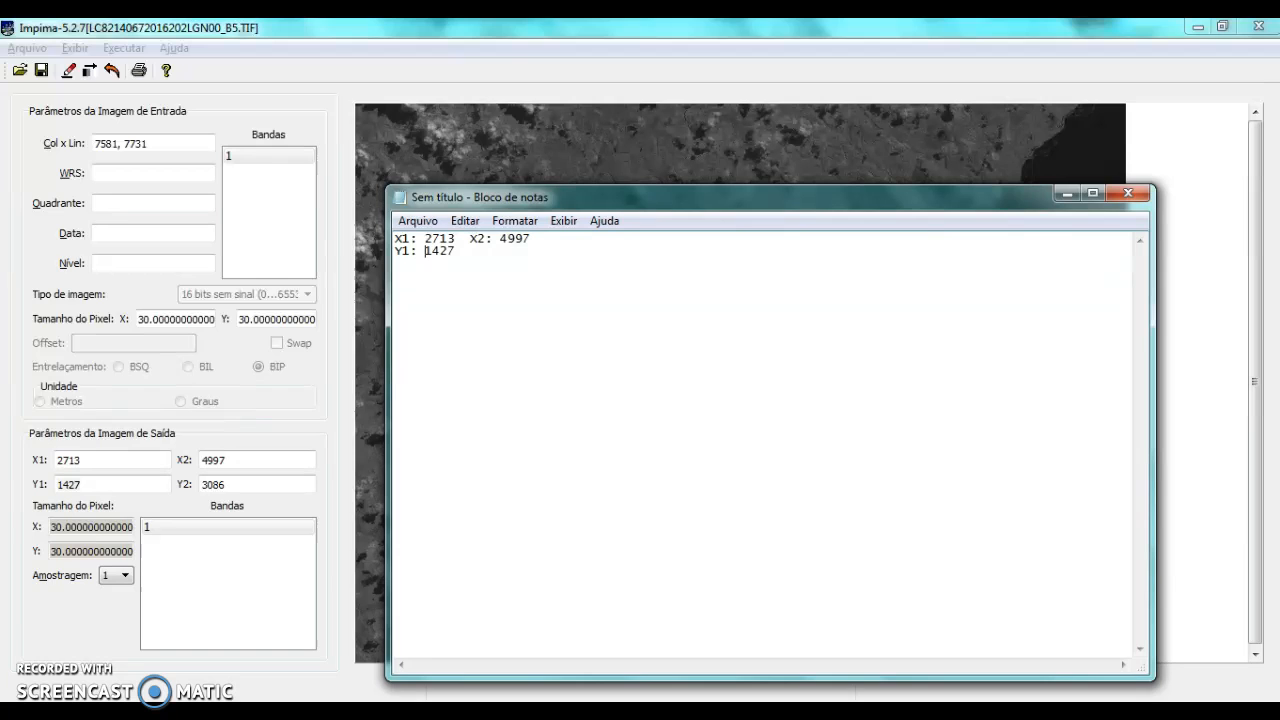
pyautogui.click(485, 260)
pyautogui.doubleClick(220, 485)
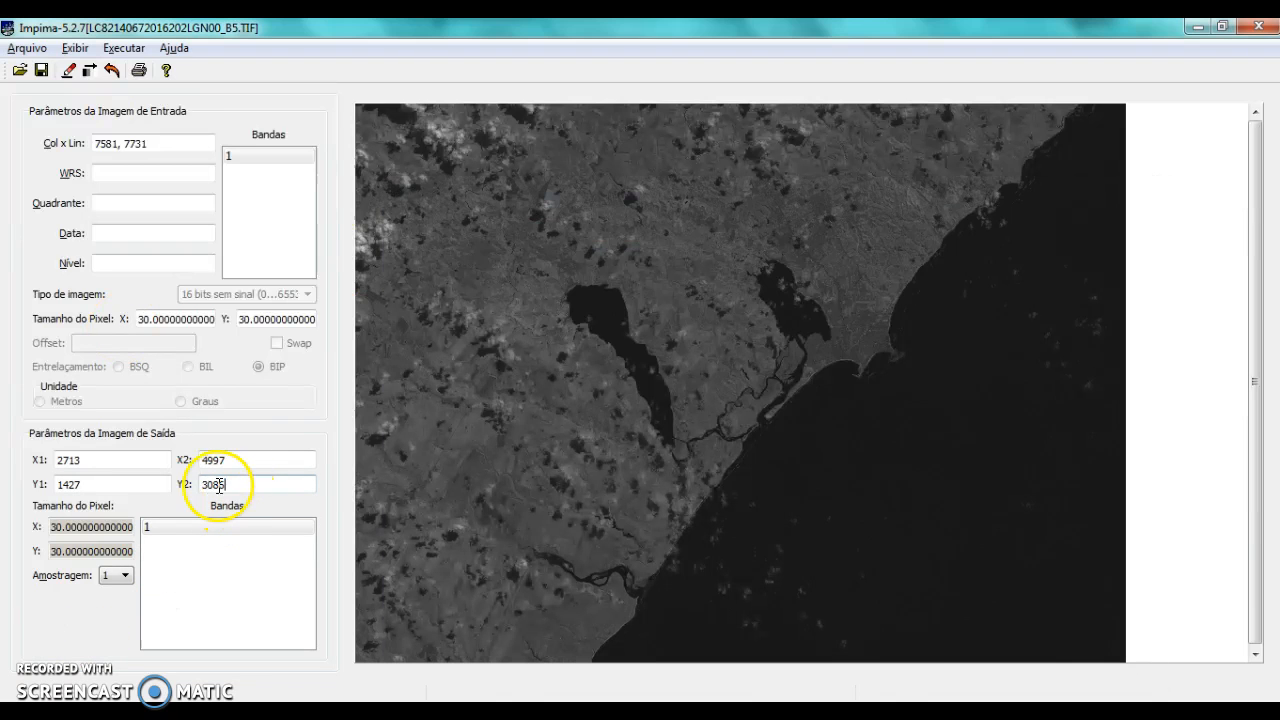
pyautogui.hotkey('ctrl', 'c')
pyautogui.hotkey('alt', 'Tab')
pyautogui.hotkey('ctrl', 'v')
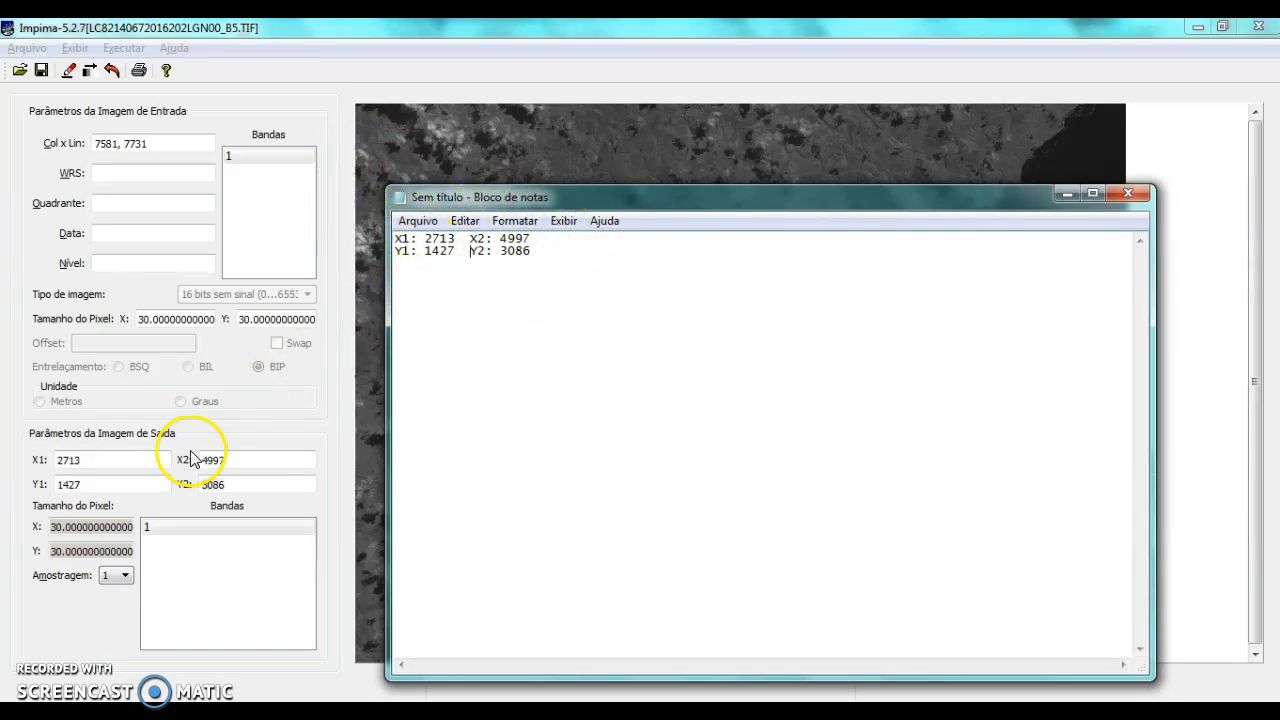
pyautogui.click(277, 29)
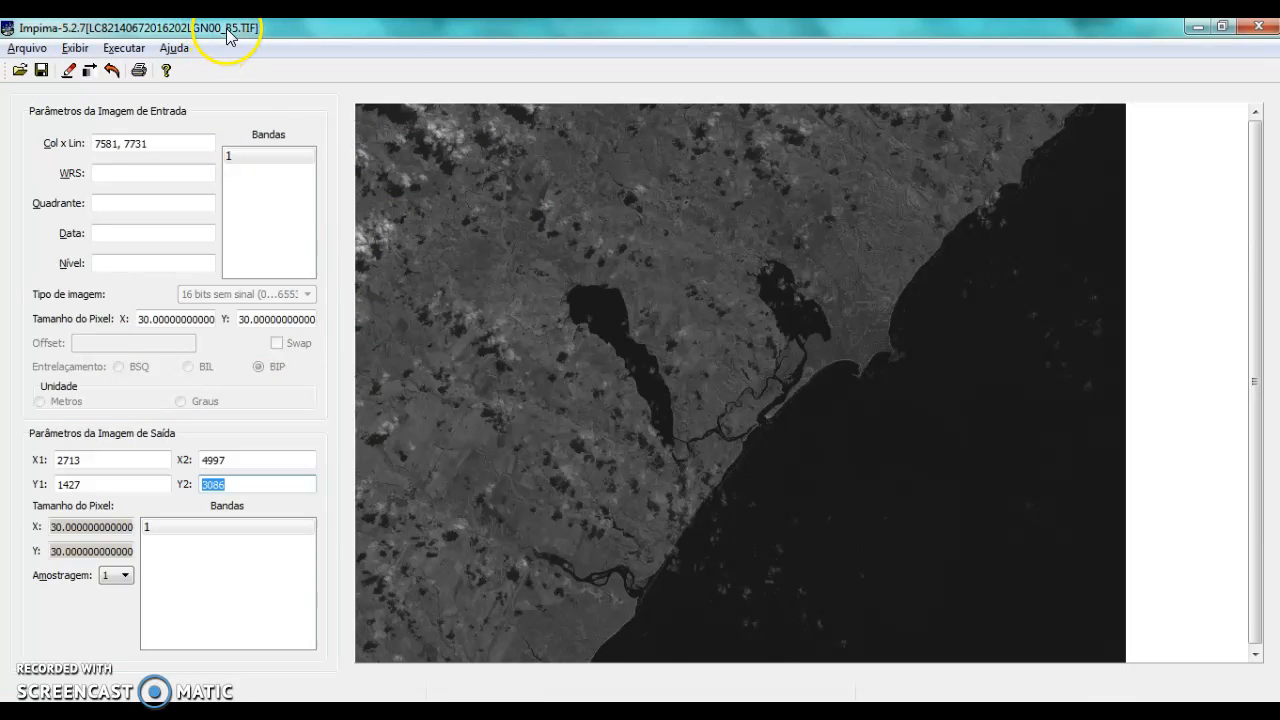
pyautogui.click(41, 70)
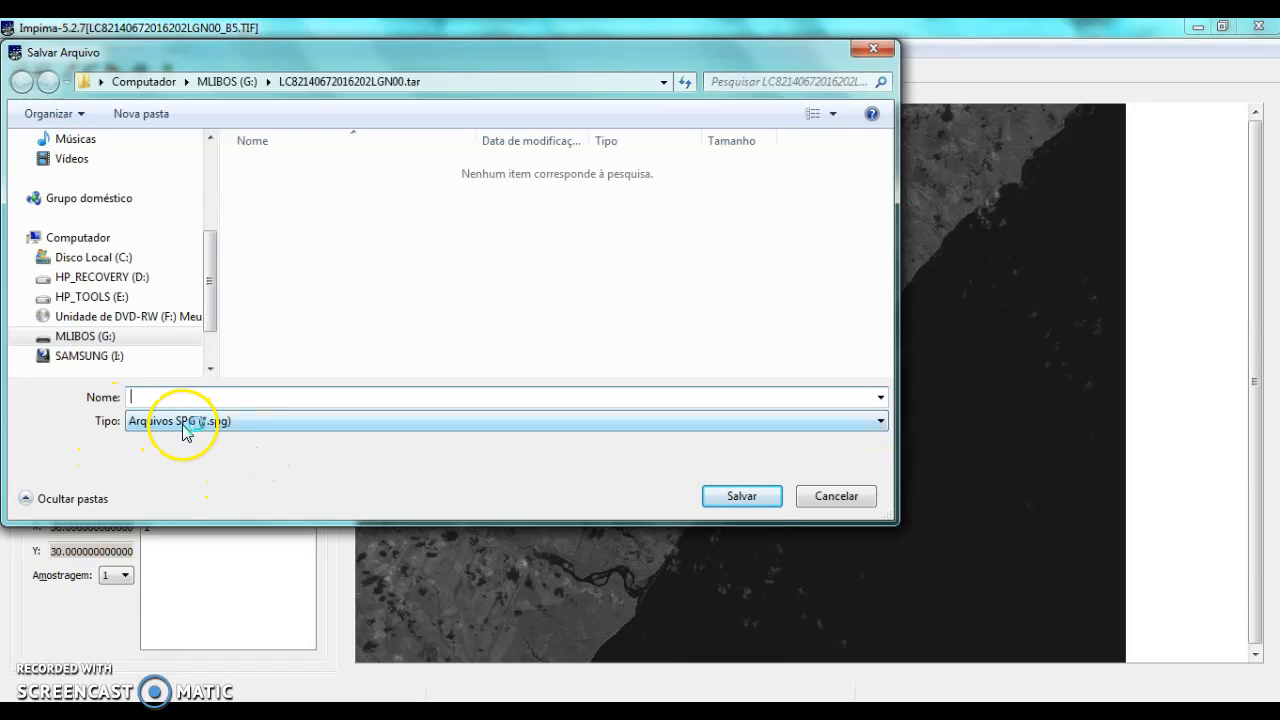
pyautogui.click(224, 424)
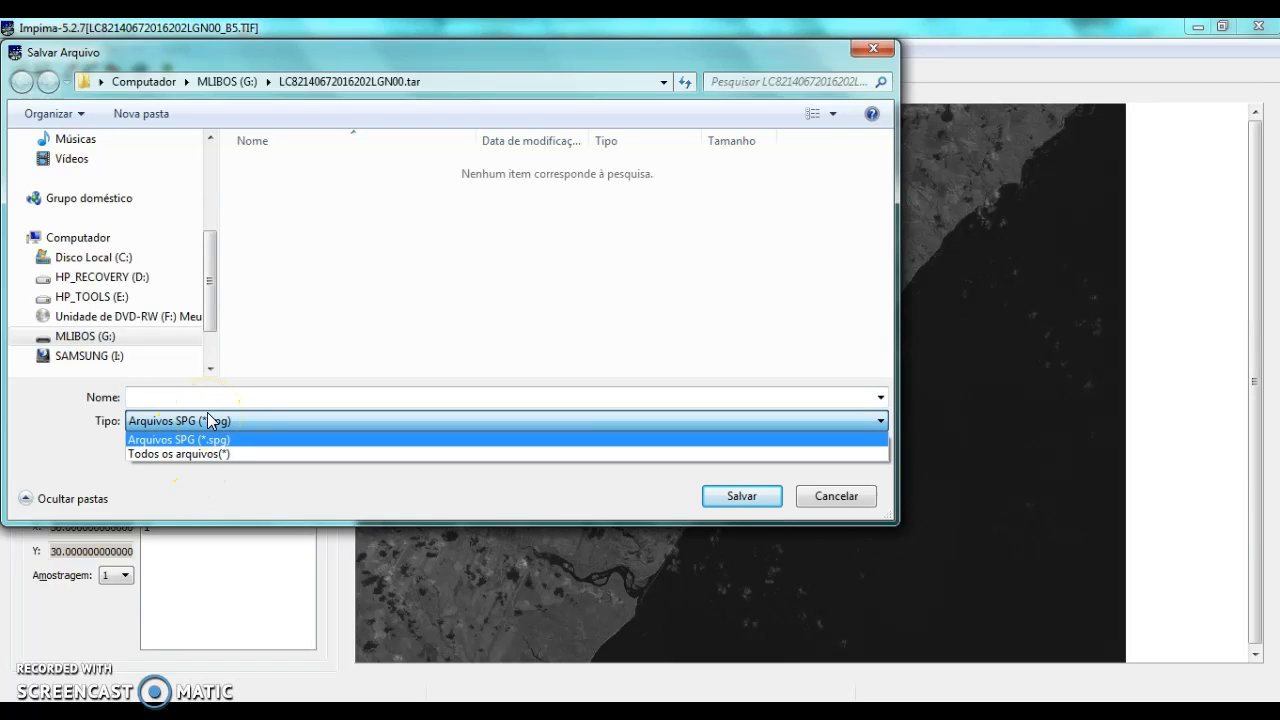
pyautogui.click(209, 454)
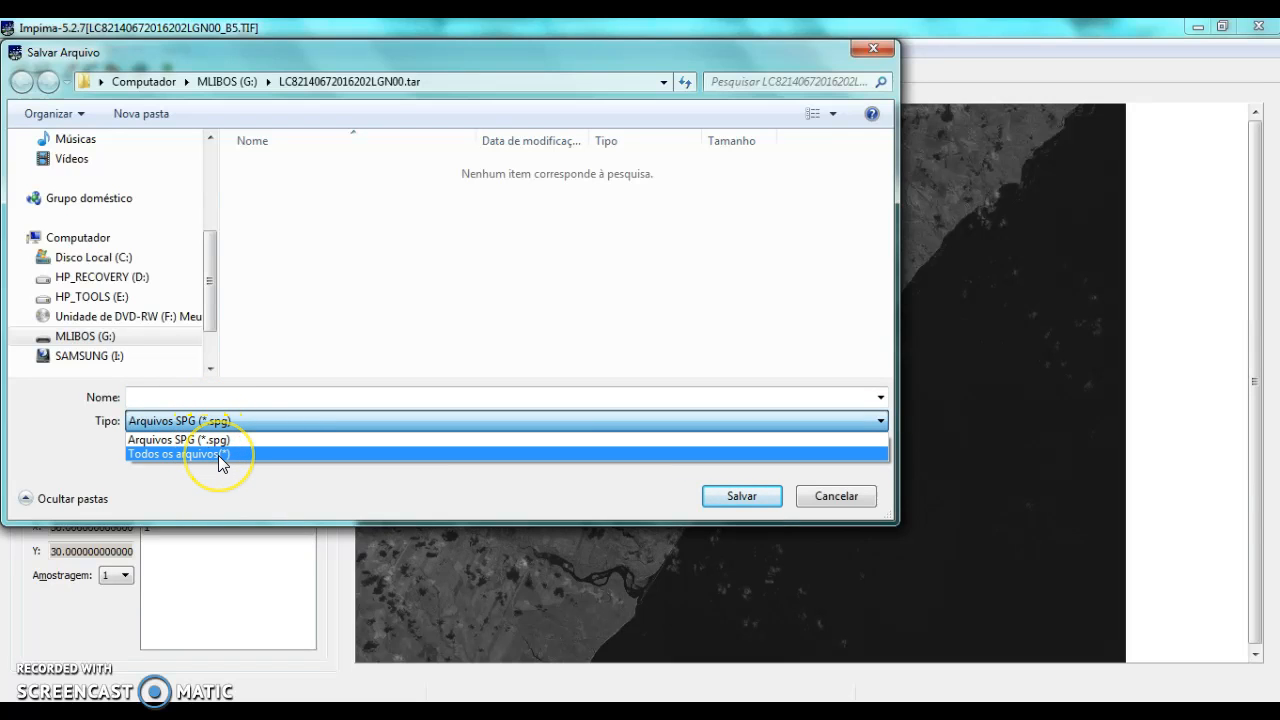
pyautogui.click(218, 455)
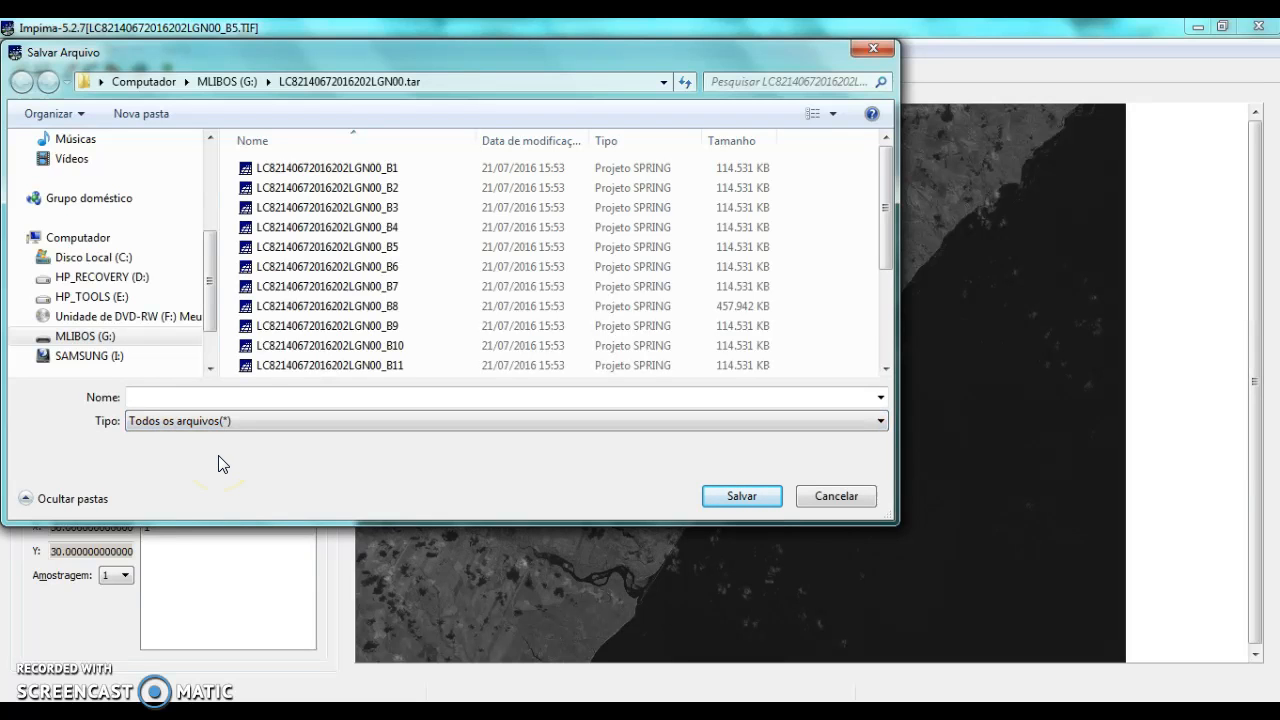
pyautogui.click(370, 250)
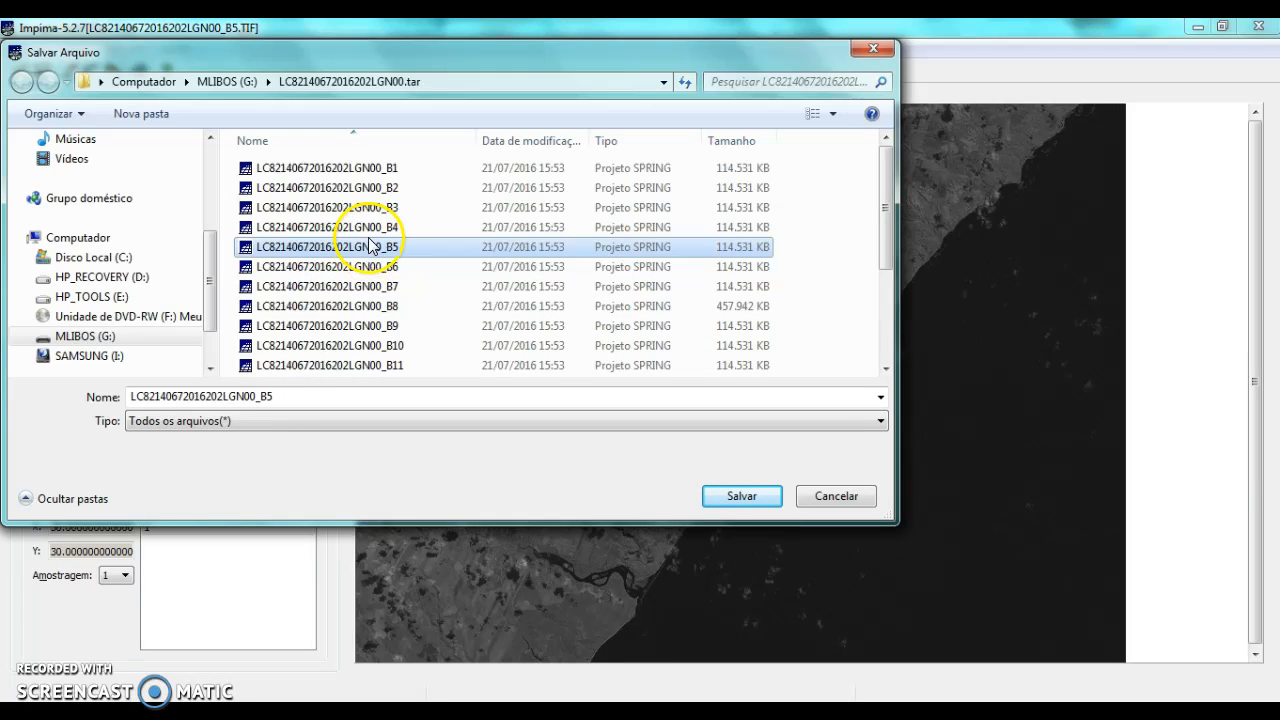
pyautogui.click(283, 421)
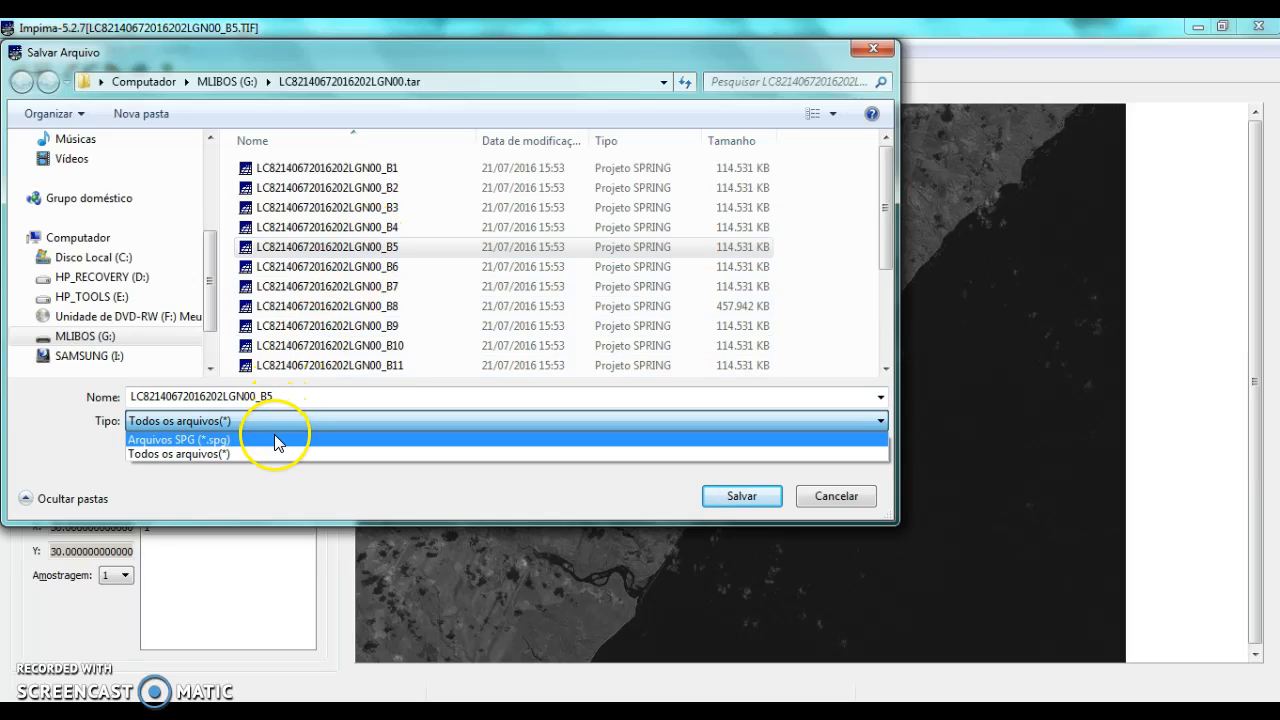
pyautogui.click(278, 443)
pyautogui.doubleClick(291, 394)
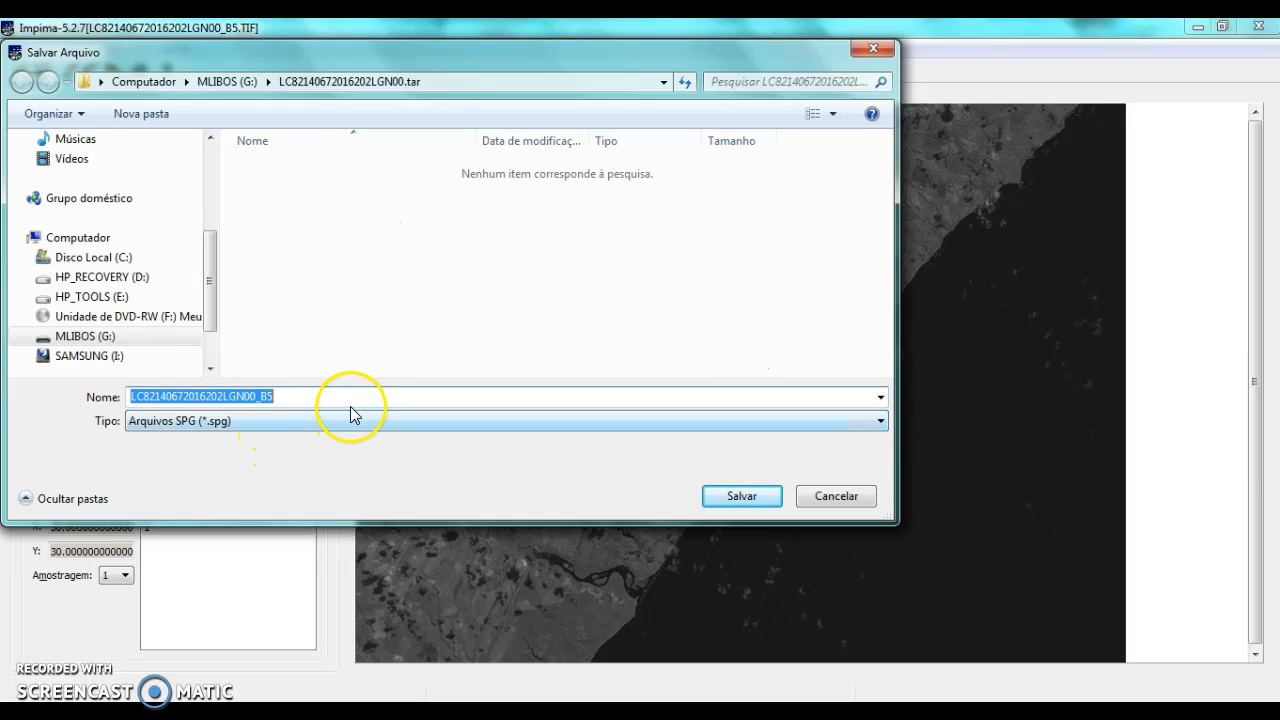
pyautogui.click(353, 397)
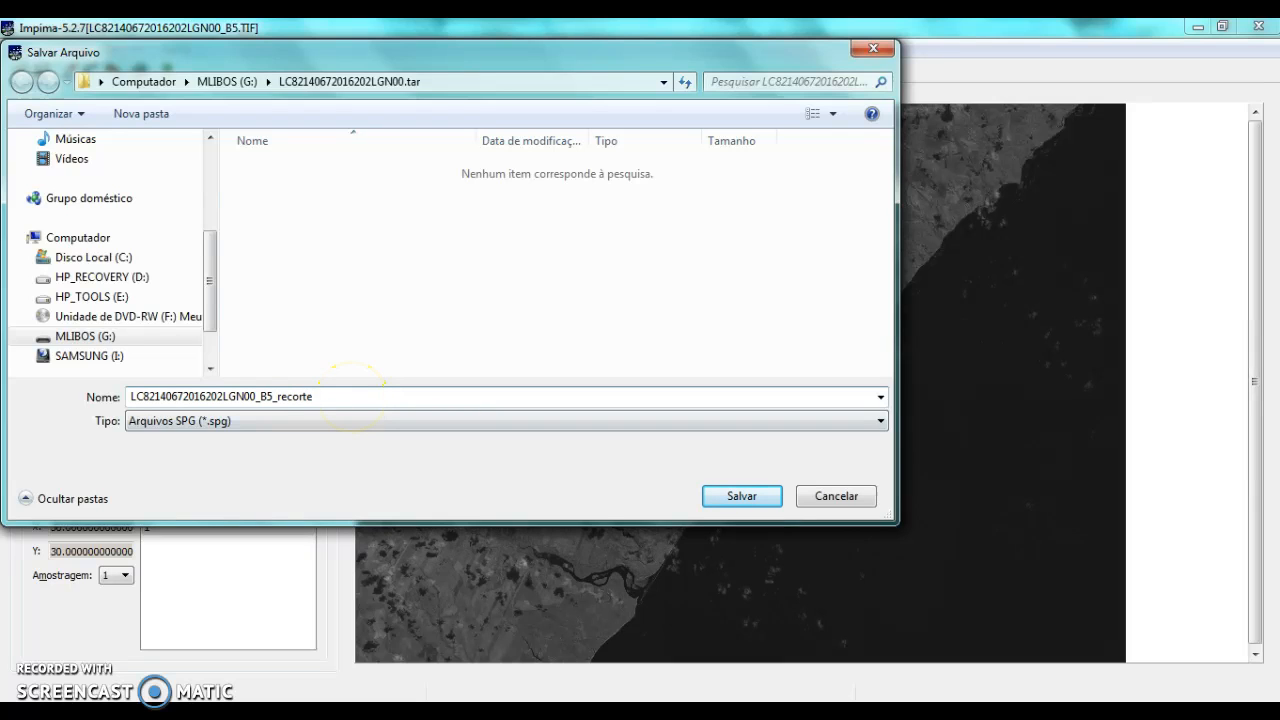
pyautogui.write('_recorte')
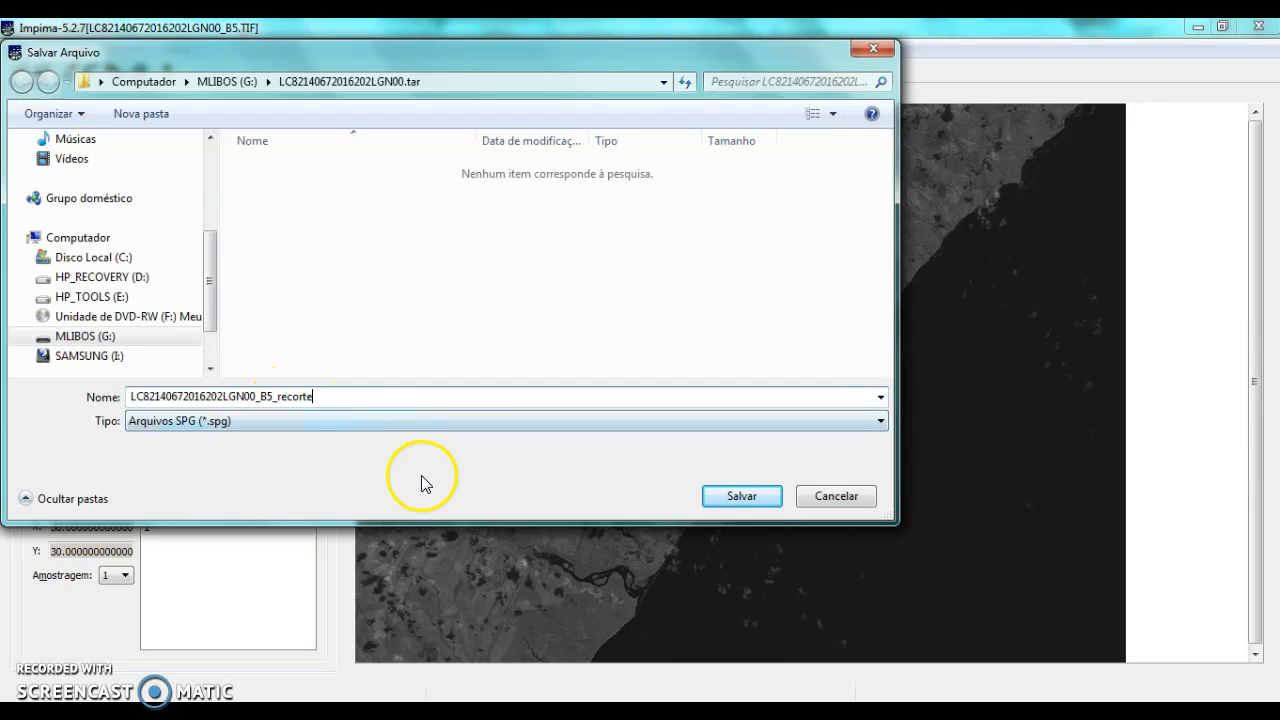
pyautogui.click(717, 498)
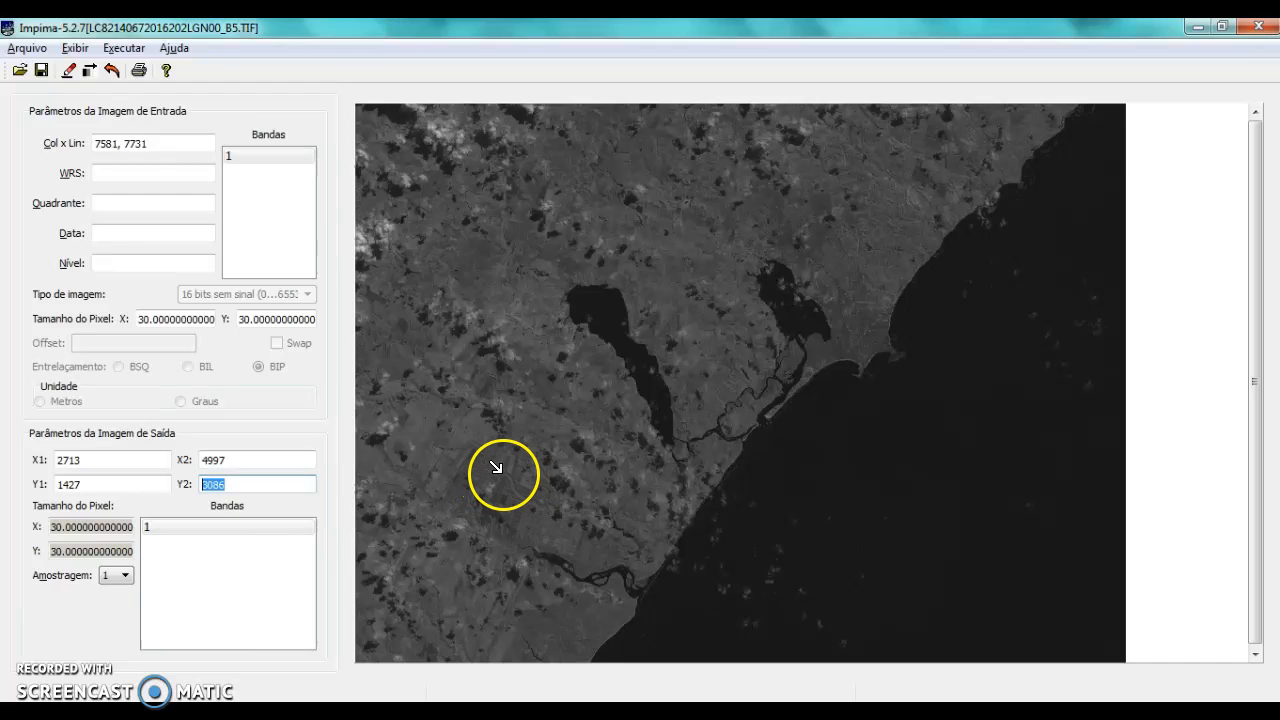
pyautogui.click(20, 72)
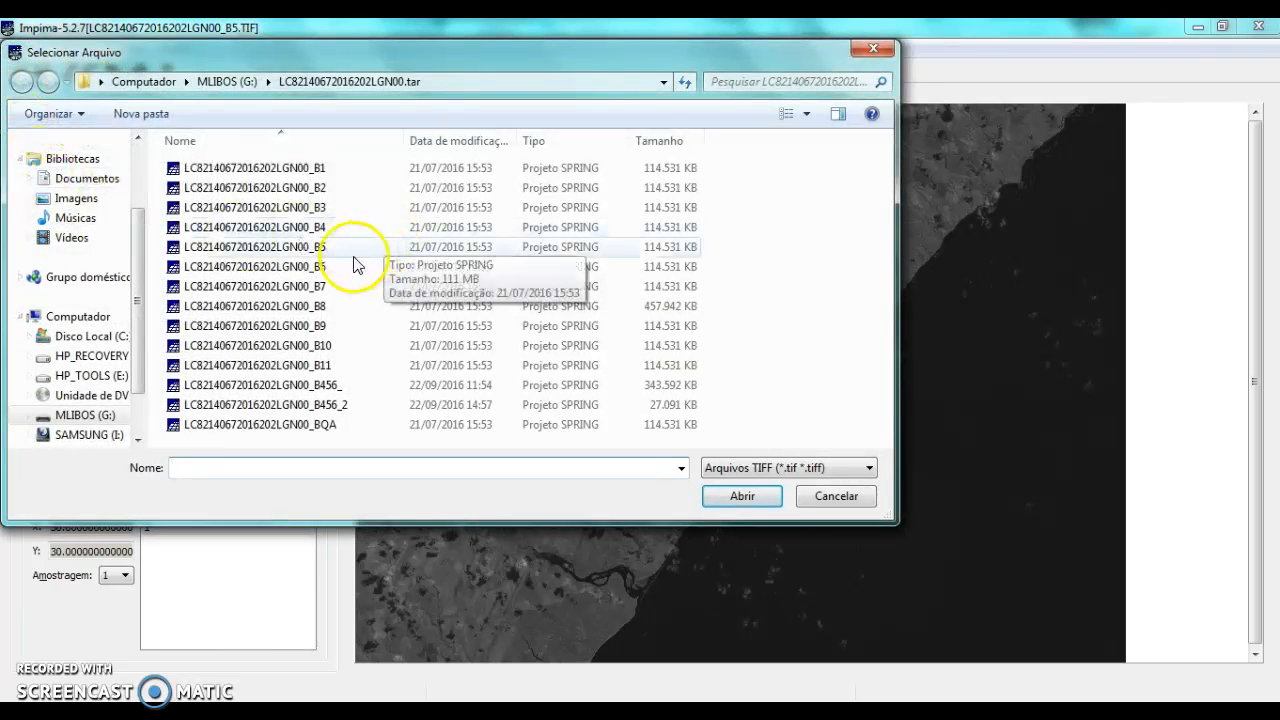
pyautogui.click(300, 229)
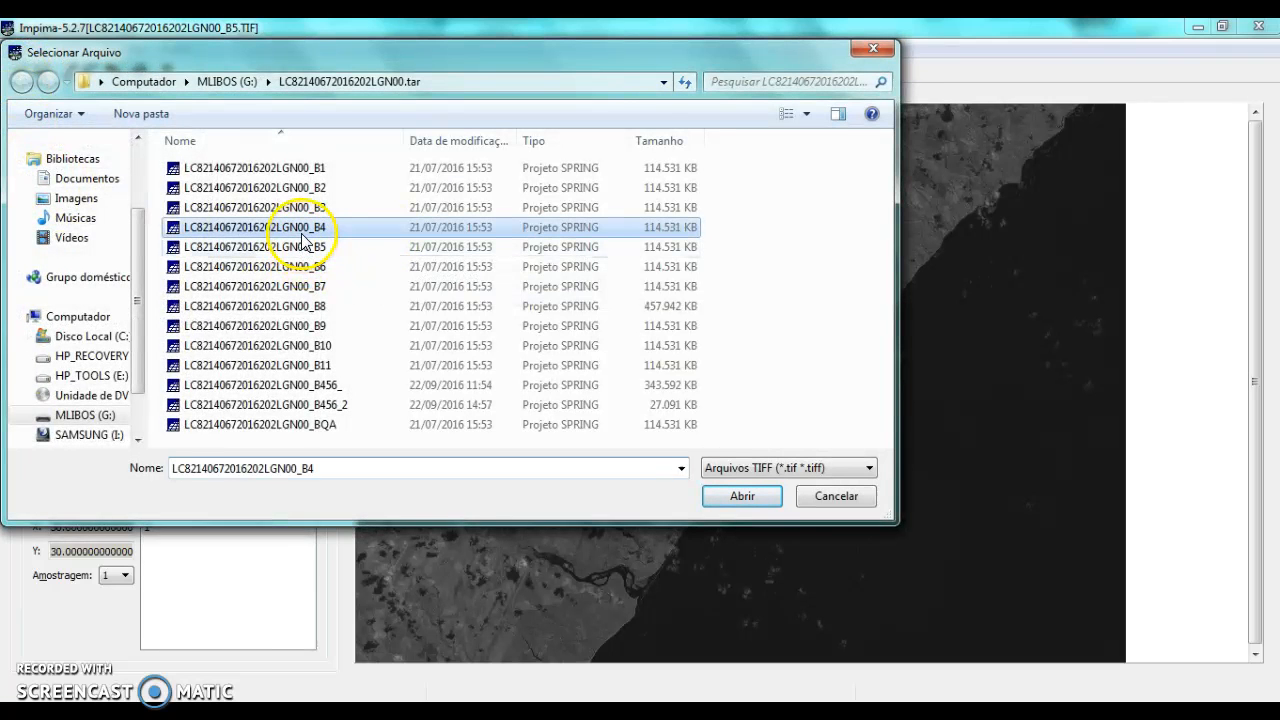
pyautogui.click(730, 492)
pyautogui.click(263, 155)
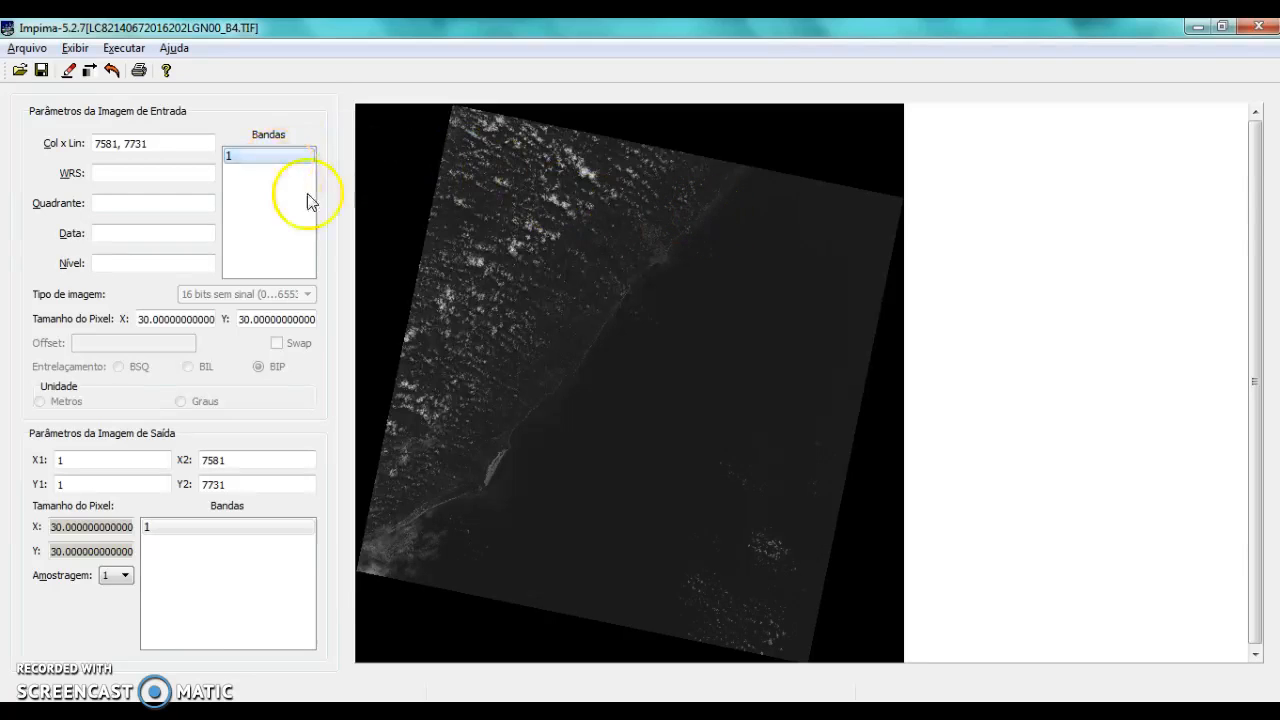
# Set the output limits of the B4 image to X1 2713 and X2 4997, following the values in the note
pyautogui.click(91, 463)
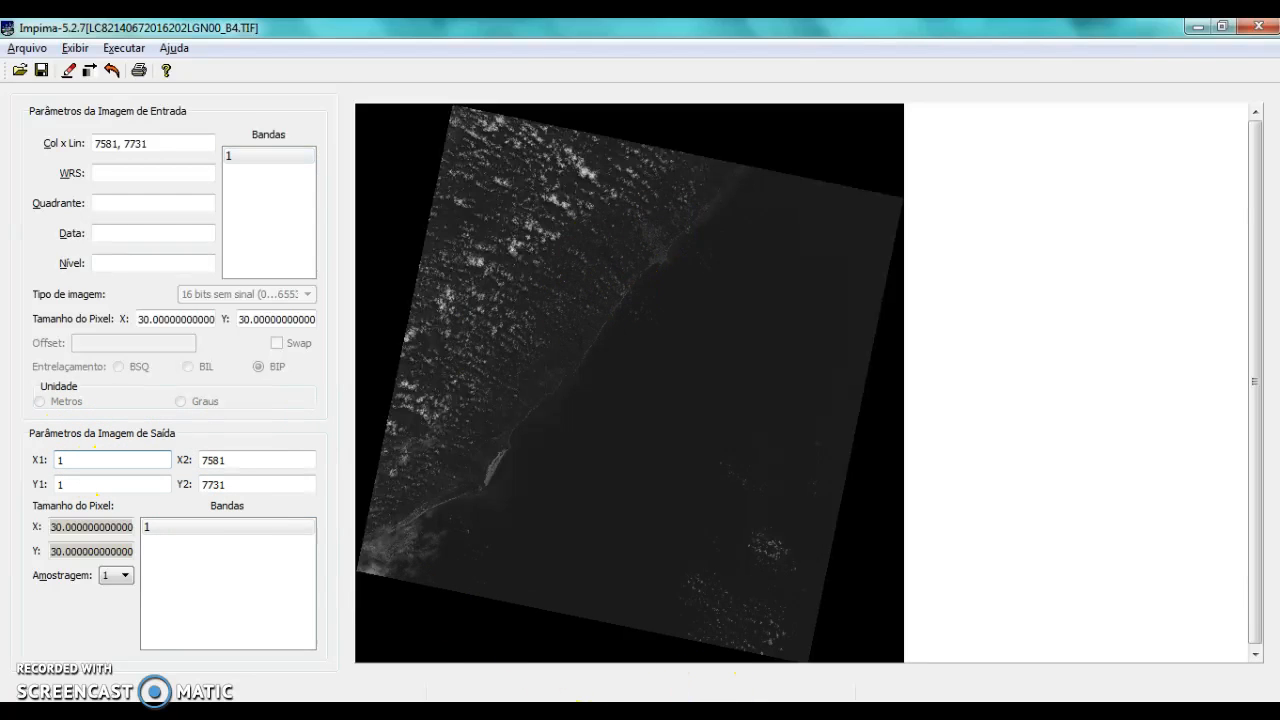
pyautogui.click(577, 716)
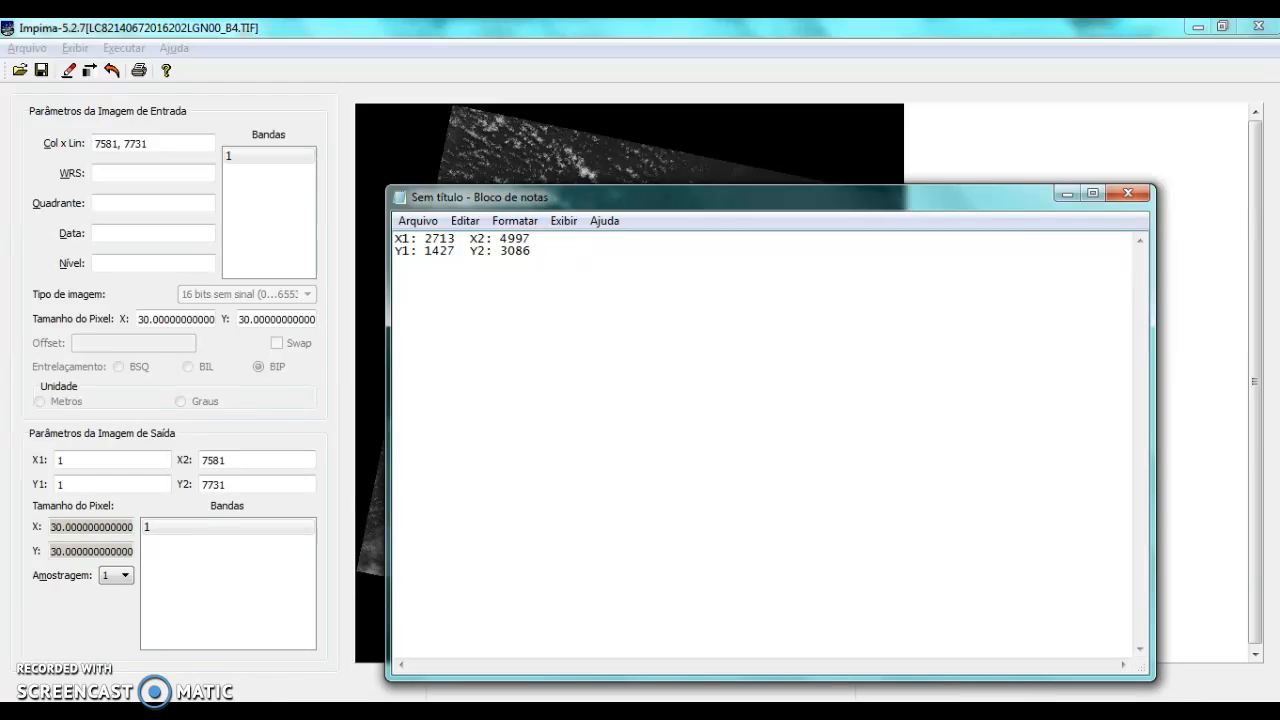
pyautogui.click(16, 450)
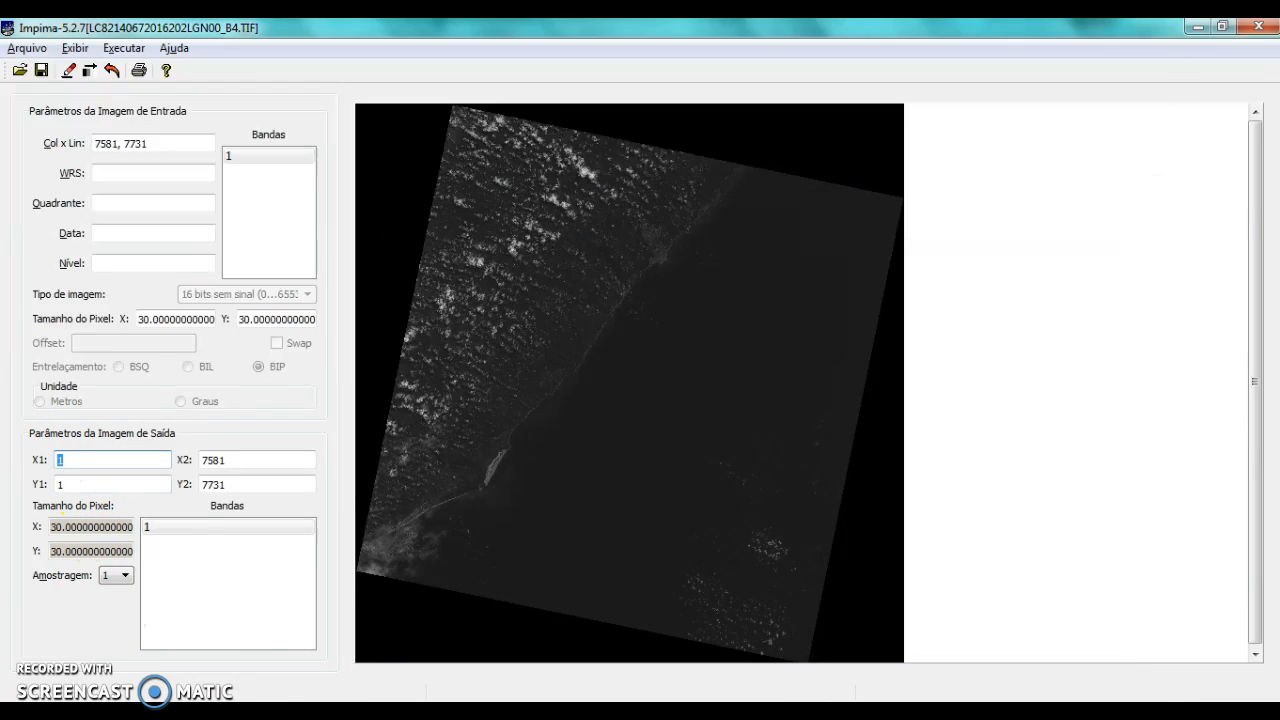
pyautogui.hotkey('alt', 'Tab')
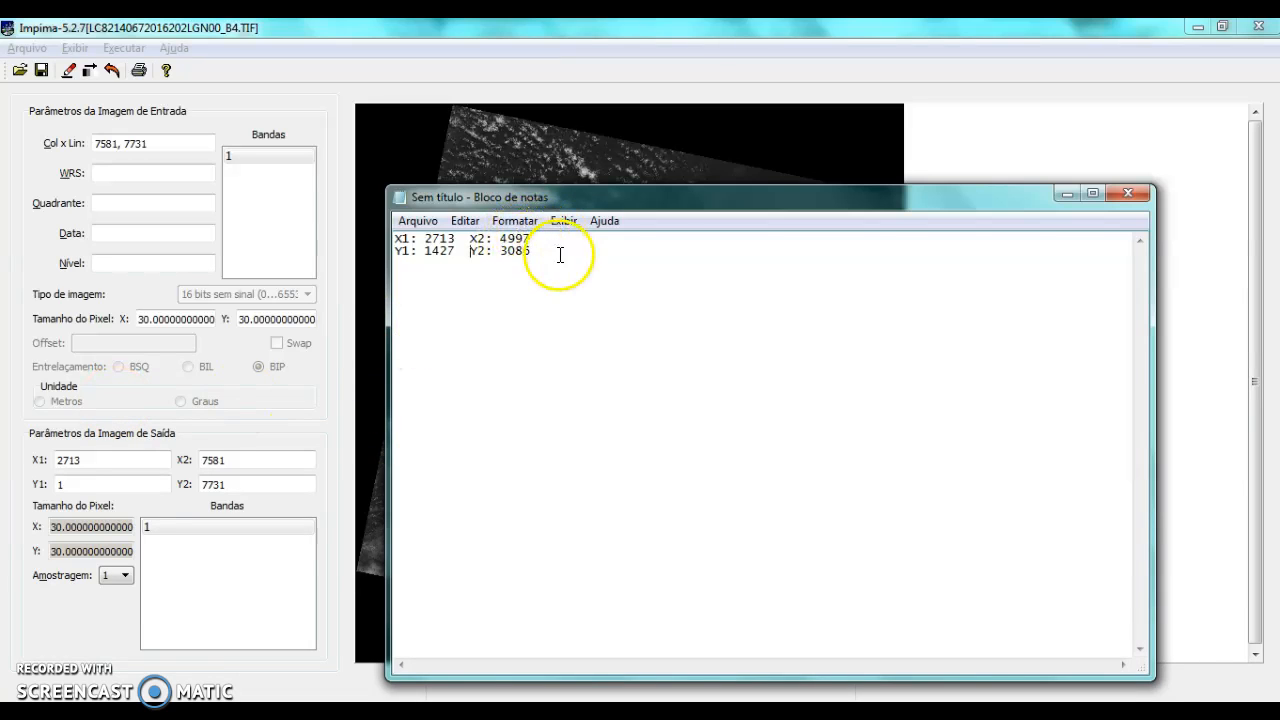
pyautogui.hotkey('alt', 'Tab')
pyautogui.write('4')
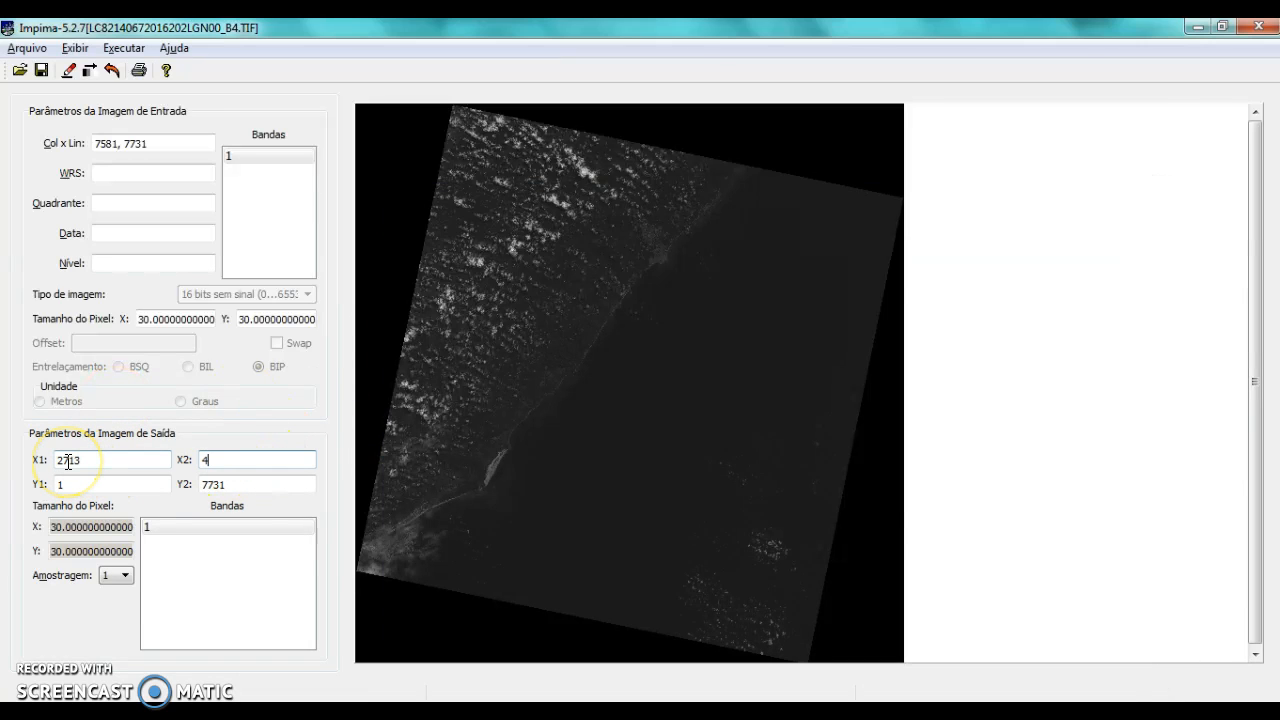
# Set the output limits Y1 to 1427 and Y2 to 3086 from the note, and display the cropped B4 area
pyautogui.hotkey('alt', 'Tab')
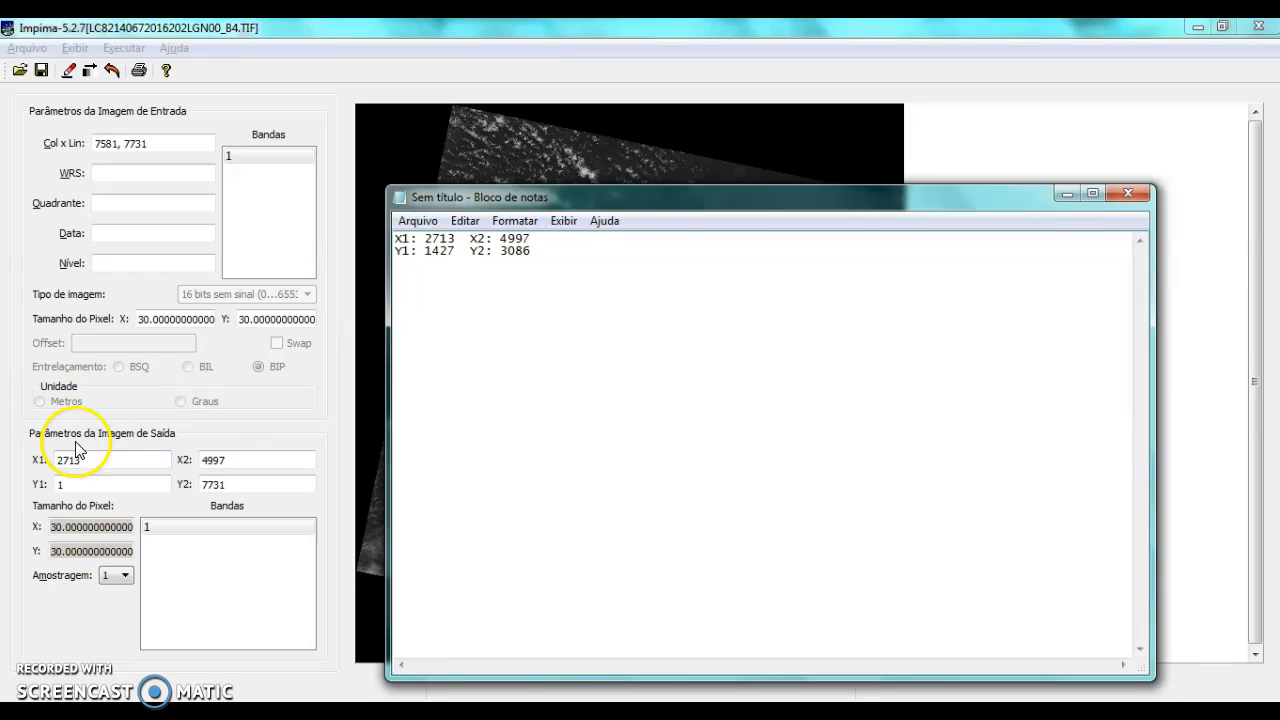
pyautogui.click(49, 486)
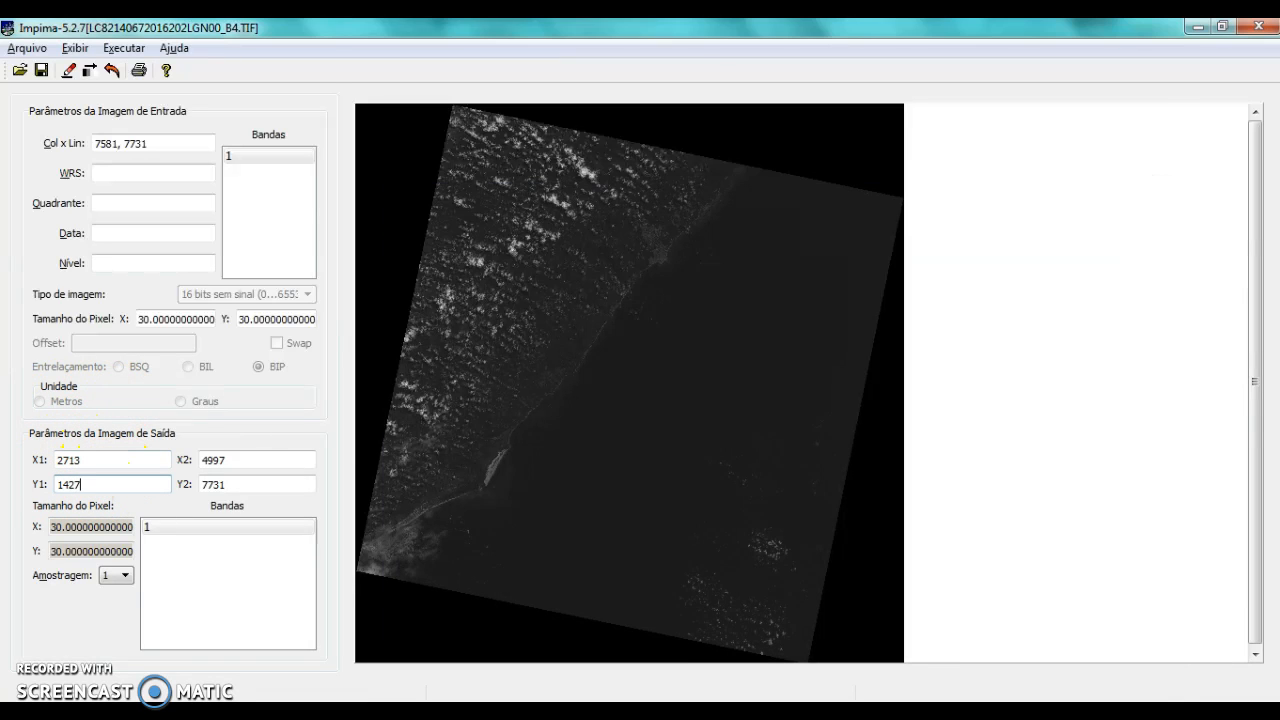
pyautogui.hotkey('alt', 'Tab')
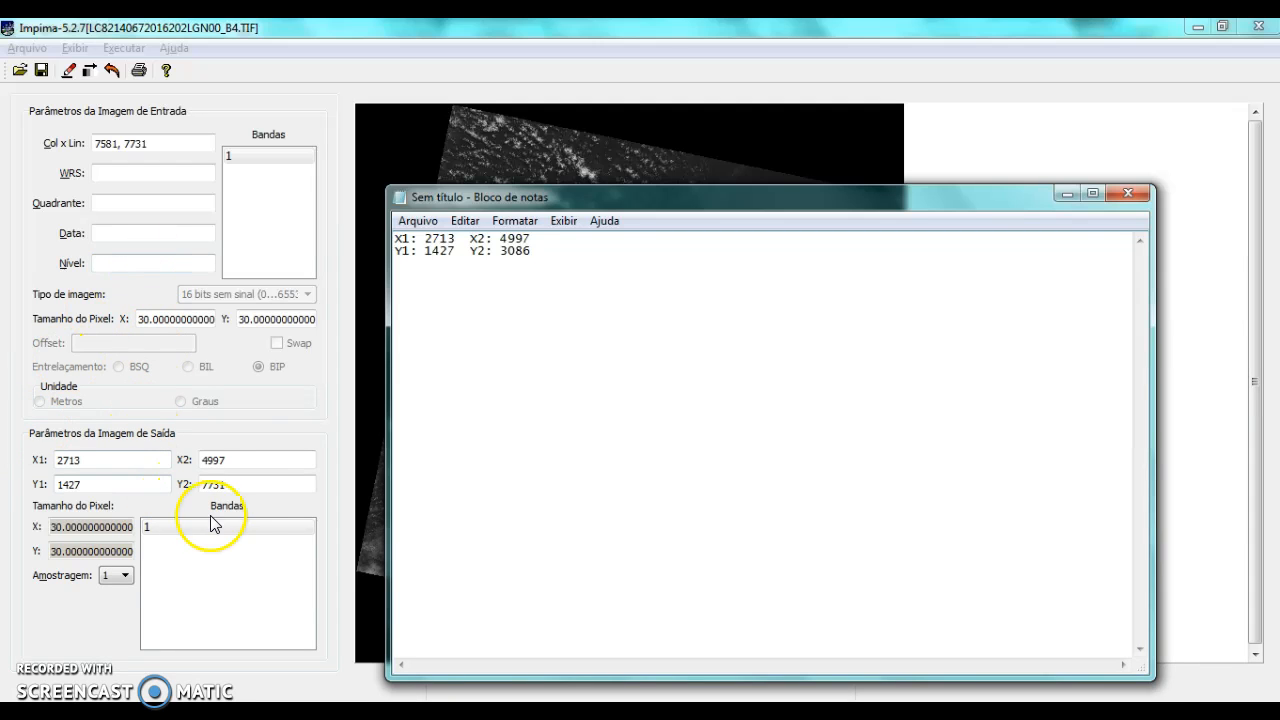
pyautogui.click(240, 484)
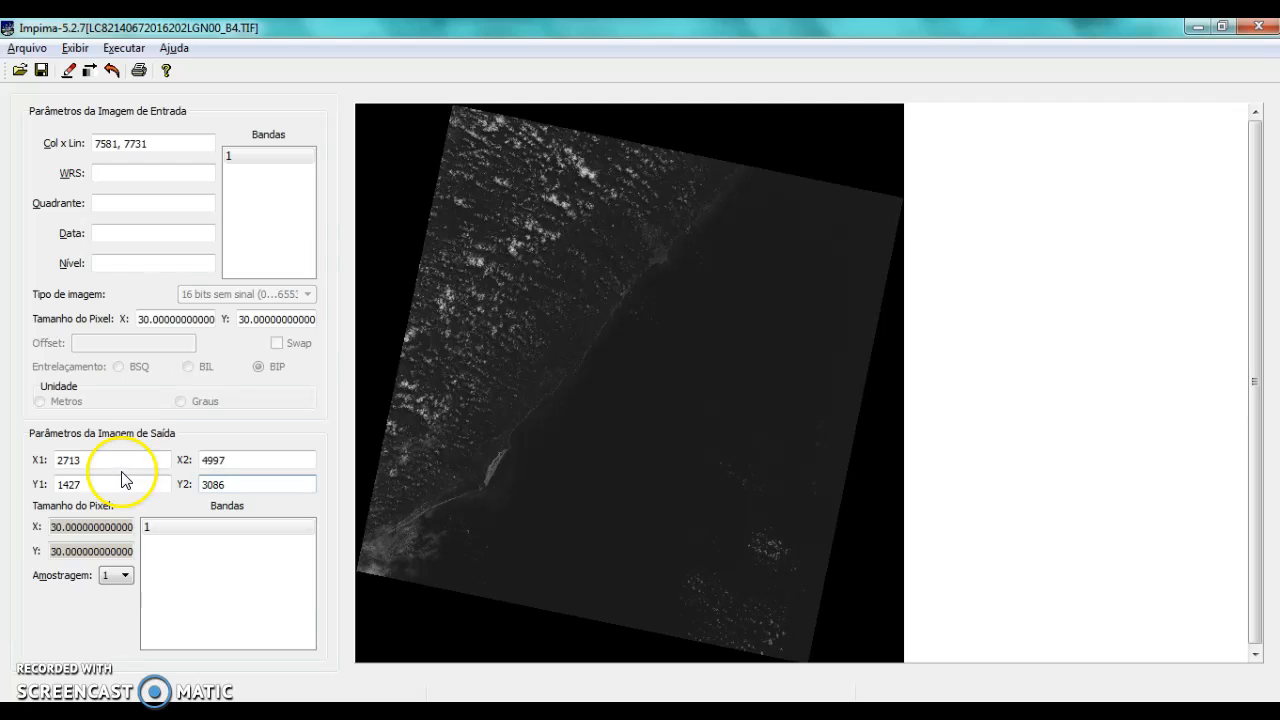
pyautogui.click(70, 68)
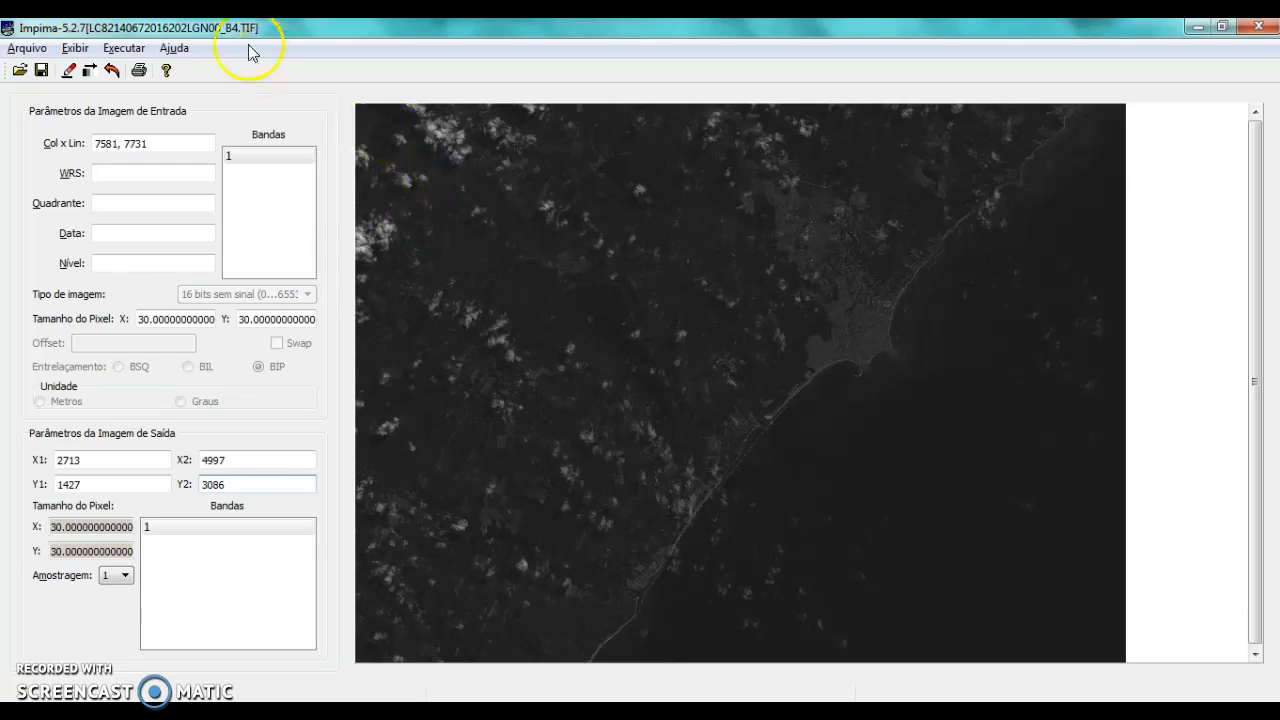
pyautogui.click(42, 72)
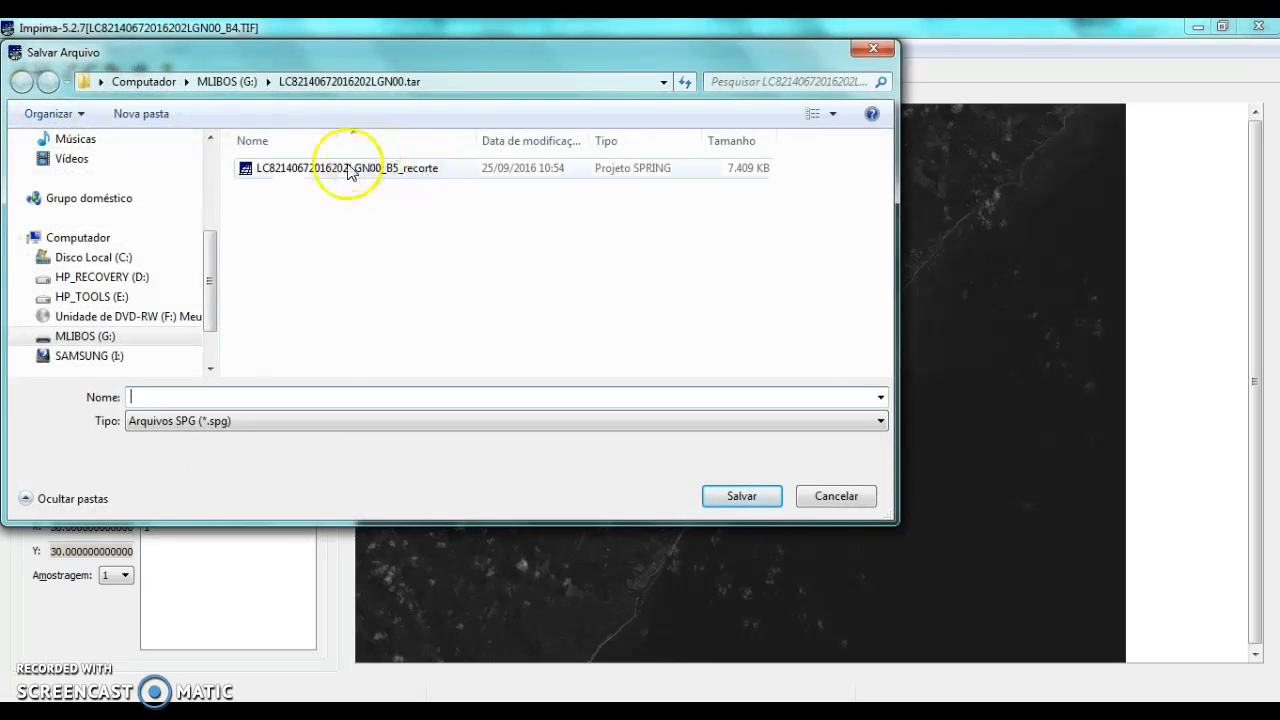
pyautogui.click(264, 425)
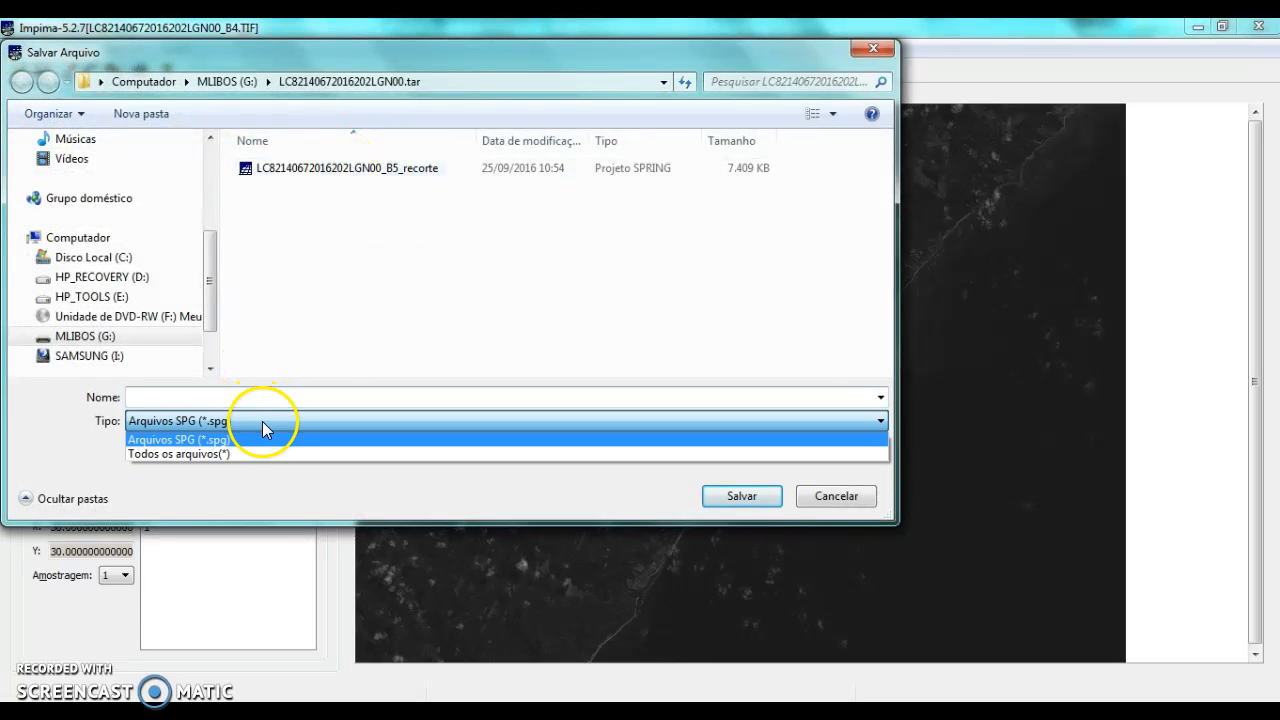
pyautogui.click(251, 453)
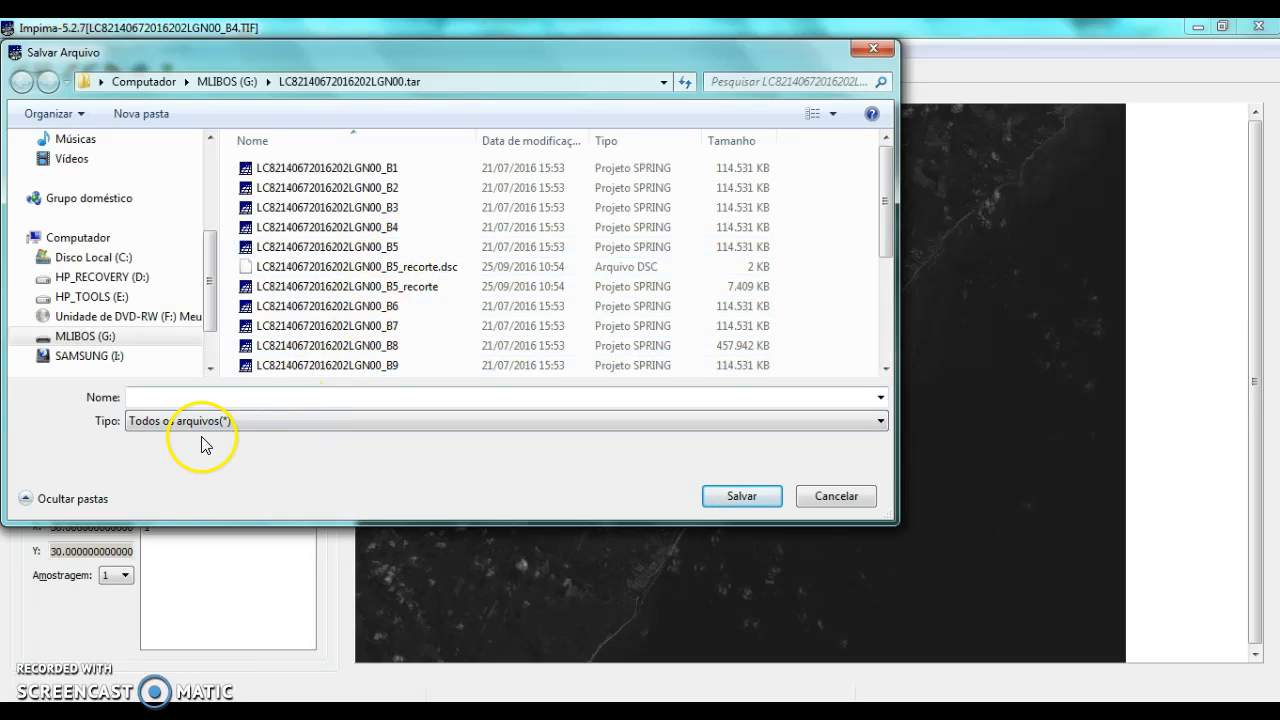
pyautogui.click(324, 229)
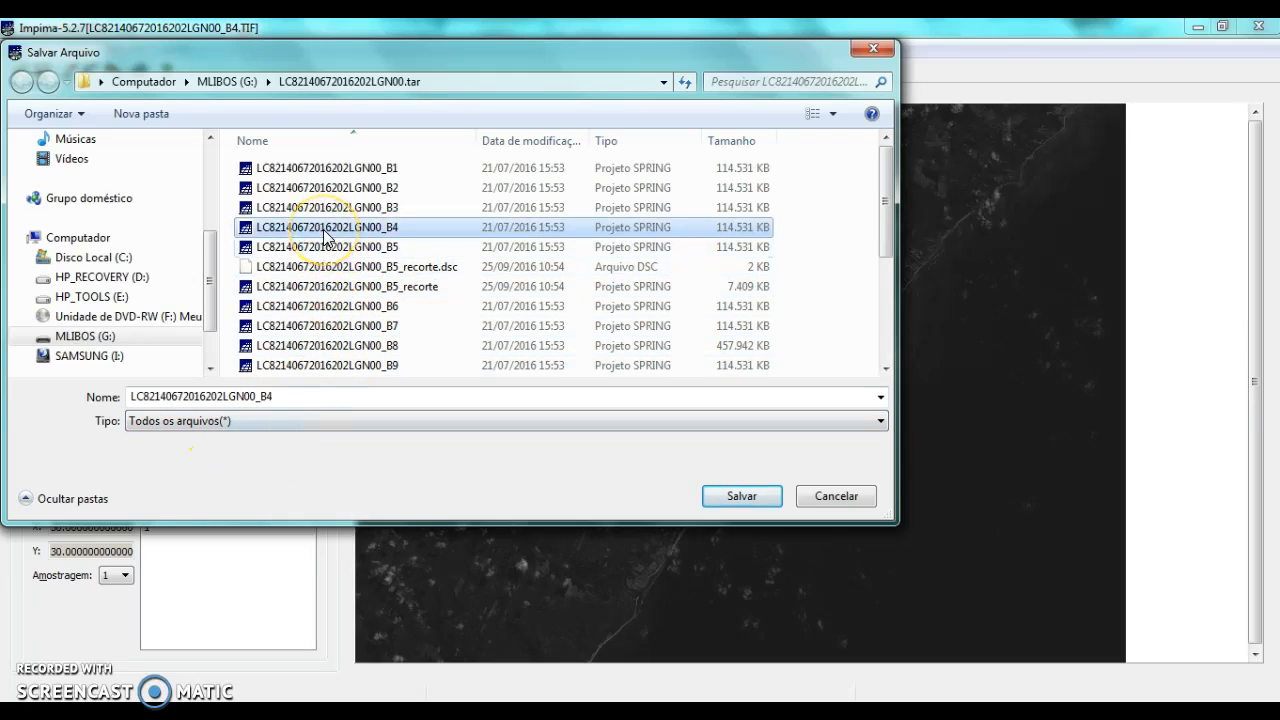
pyautogui.click(303, 398)
pyautogui.click(303, 398)
# Set the file type to Arquivos SPG (*.spg), adapt the reused B4 file name, and save the crop
pyautogui.click(301, 425)
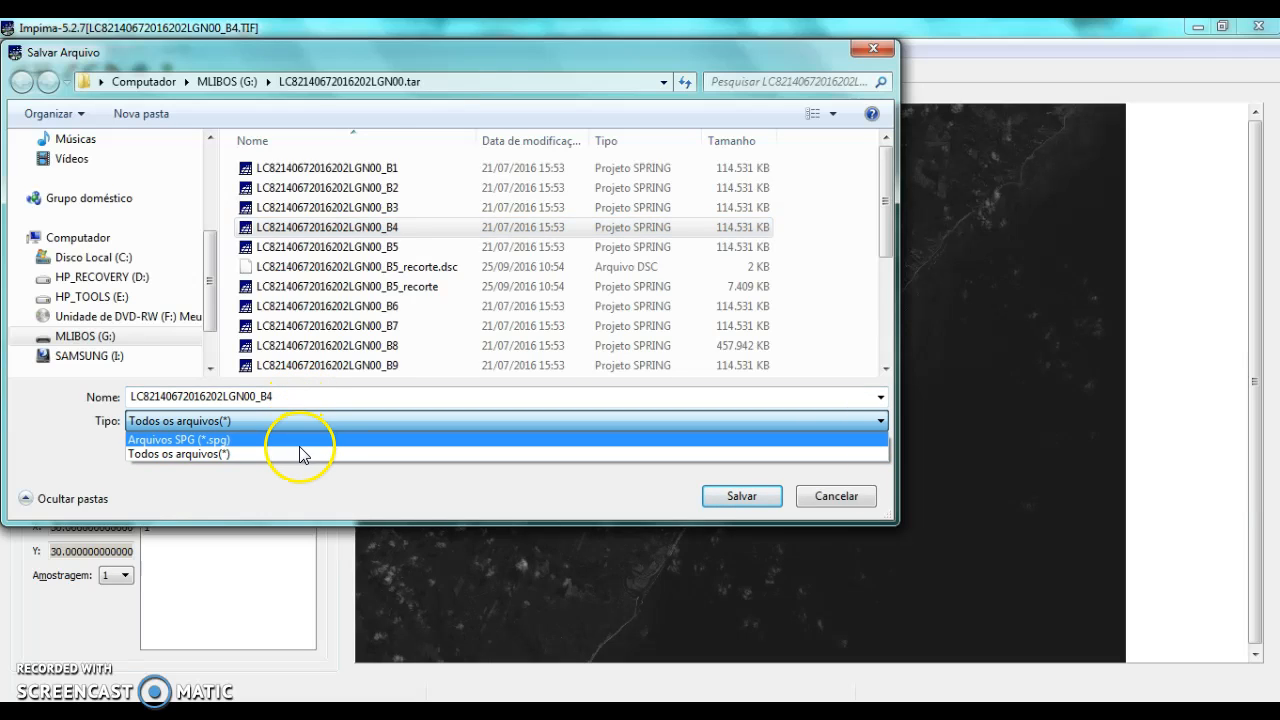
pyautogui.click(302, 437)
pyautogui.click(326, 397)
pyautogui.click(326, 397)
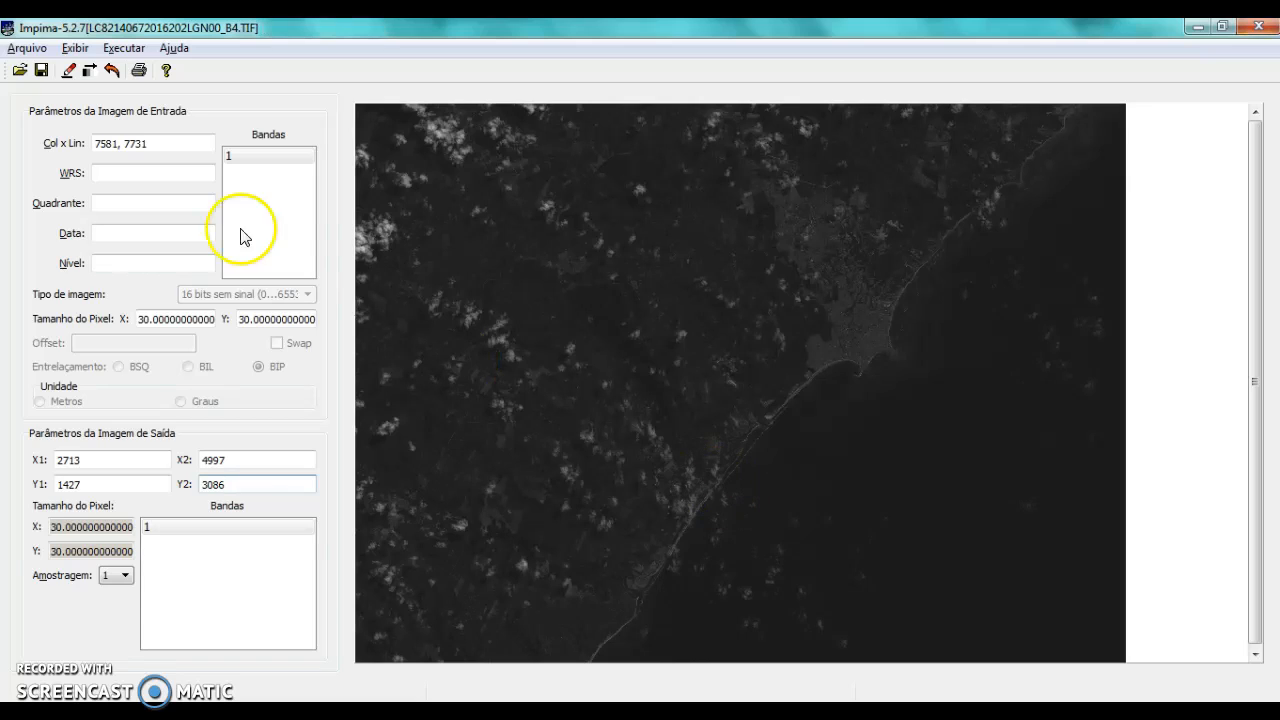
pyautogui.click(18, 70)
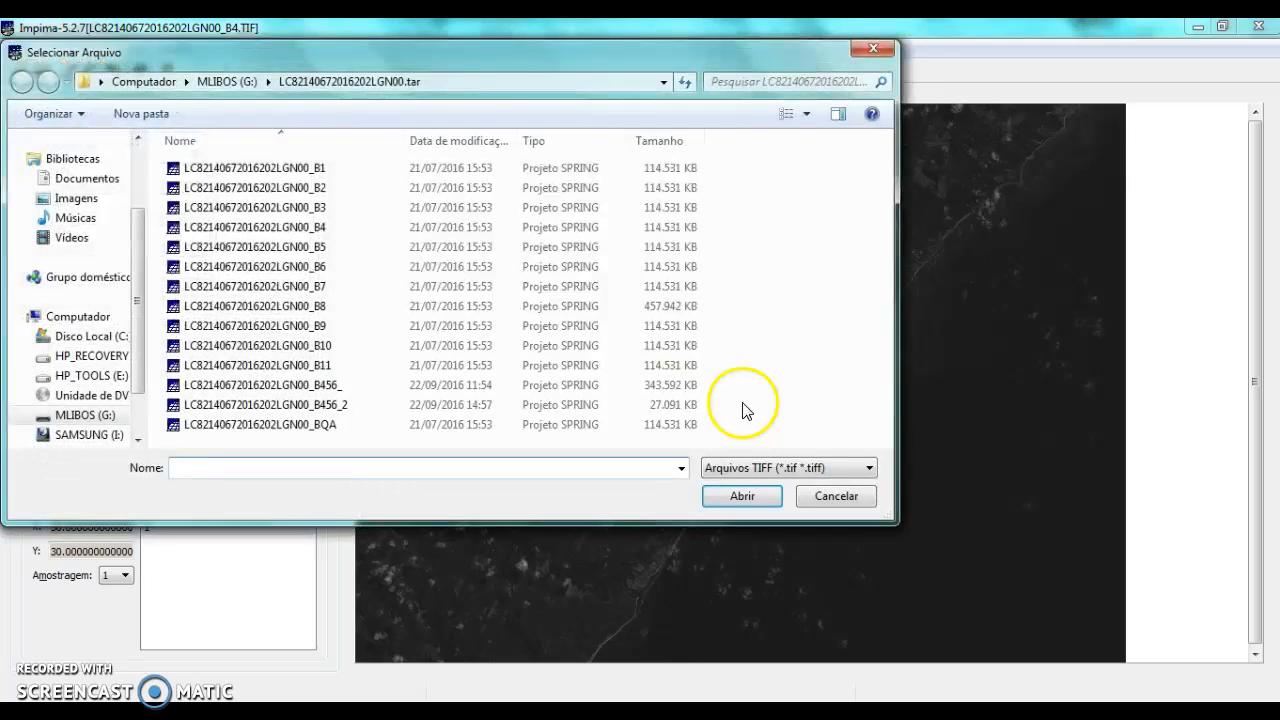
pyautogui.doubleClick(322, 267)
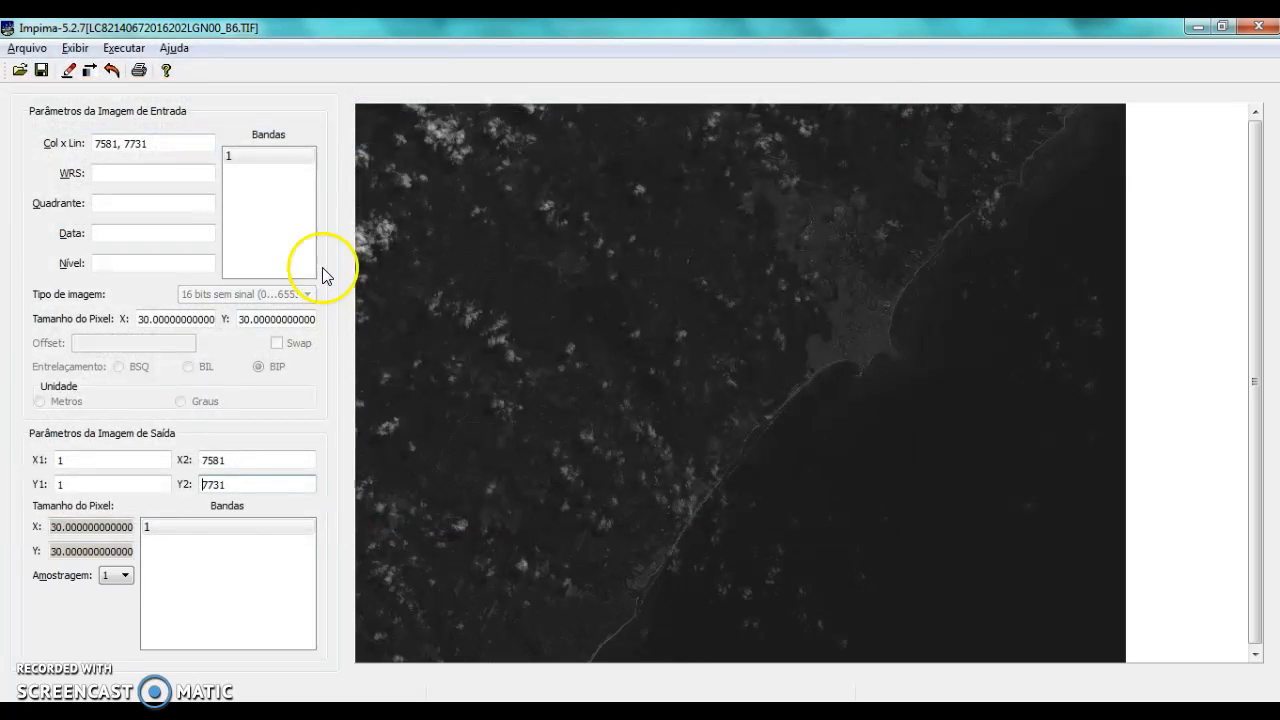
pyautogui.click(277, 143)
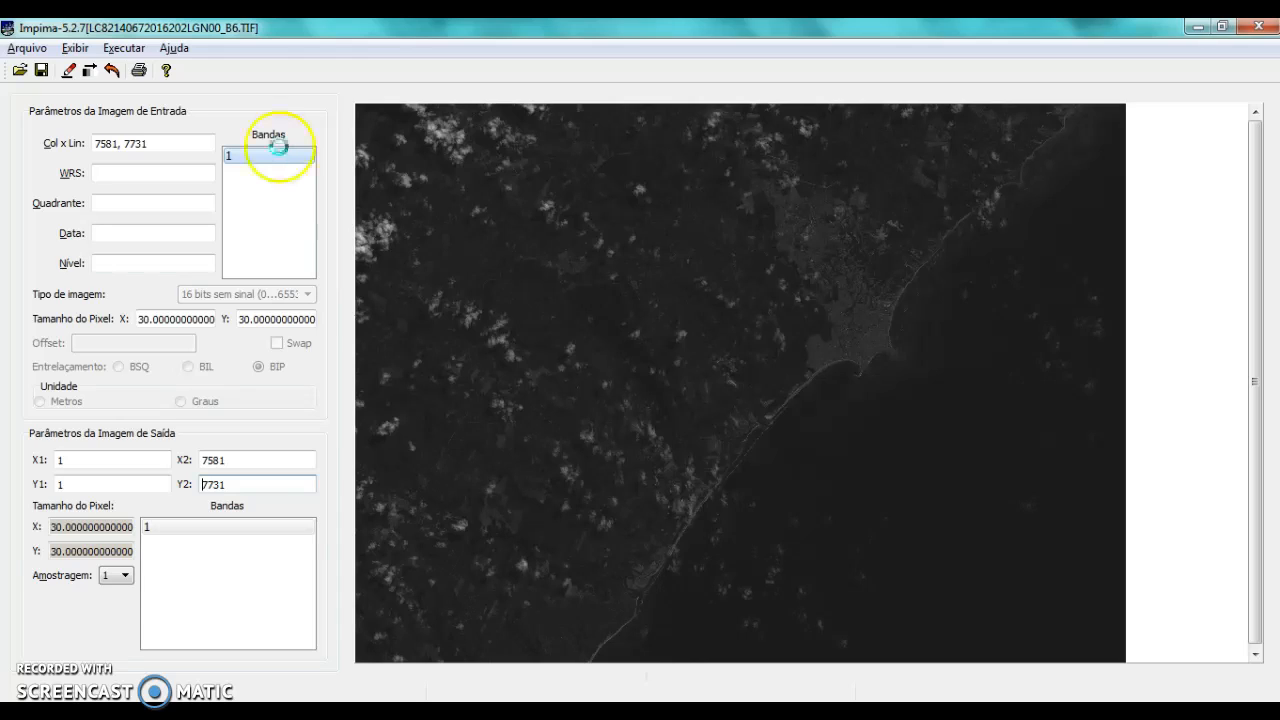
pyautogui.click(265, 143)
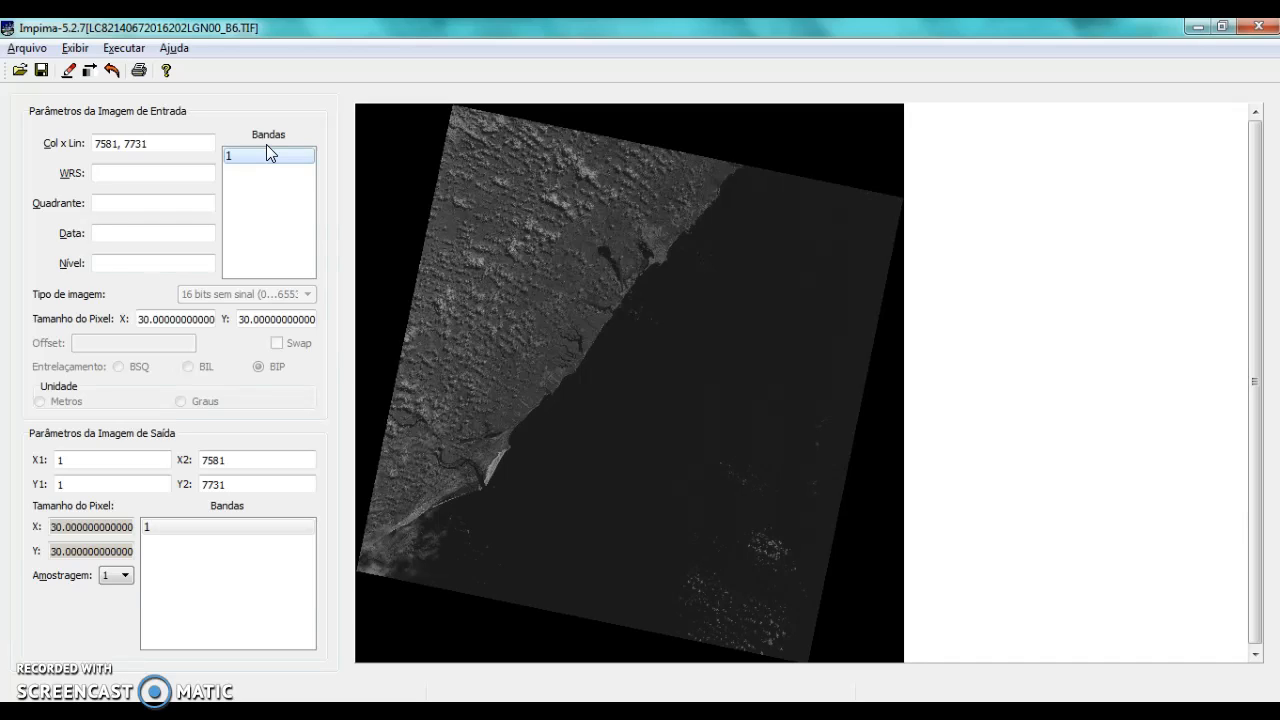
# Start editing the output X1 limit of the B6 image
pyautogui.click(104, 464)
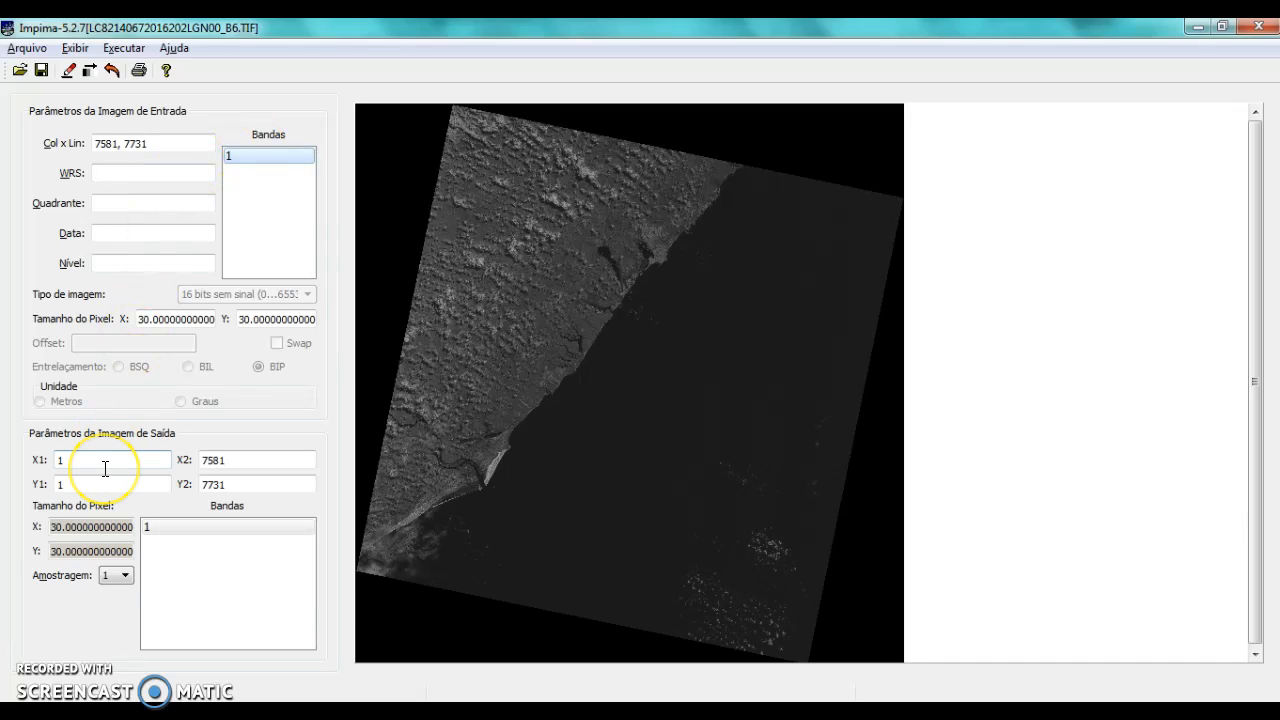